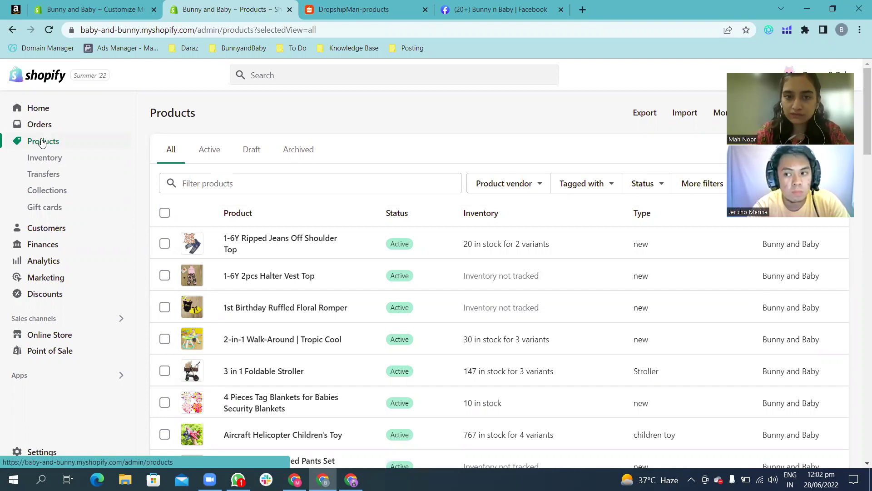
# Step: Open Instagram in a new browser tab through a Google search and go to the account's own profile page
pyautogui.click(582, 8)
pyautogui.write('instagram')
pyautogui.press('Return')
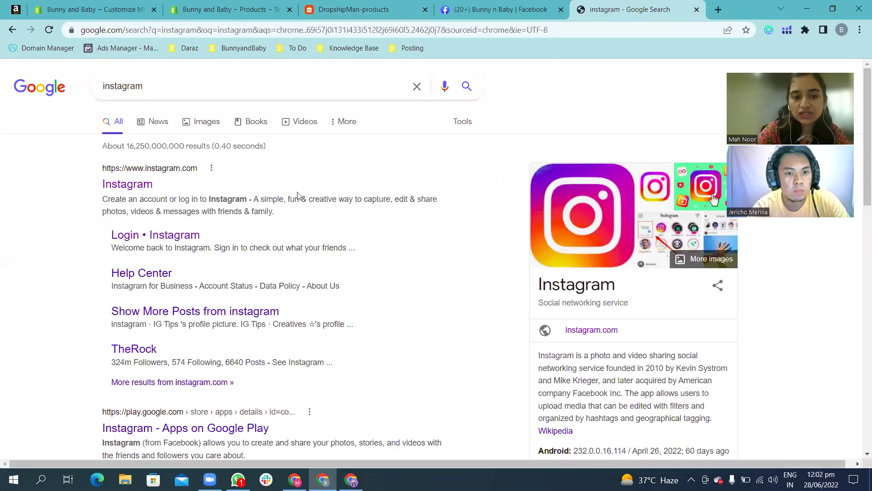
pyautogui.click(152, 186)
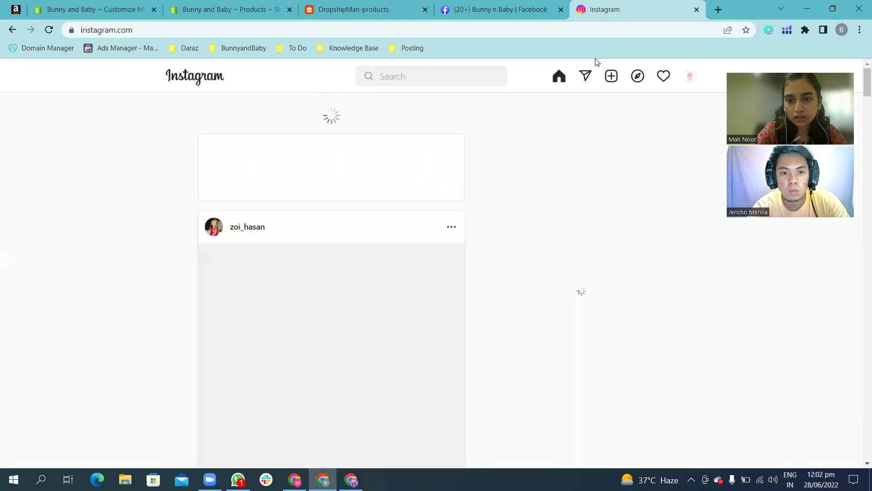
pyautogui.click(688, 76)
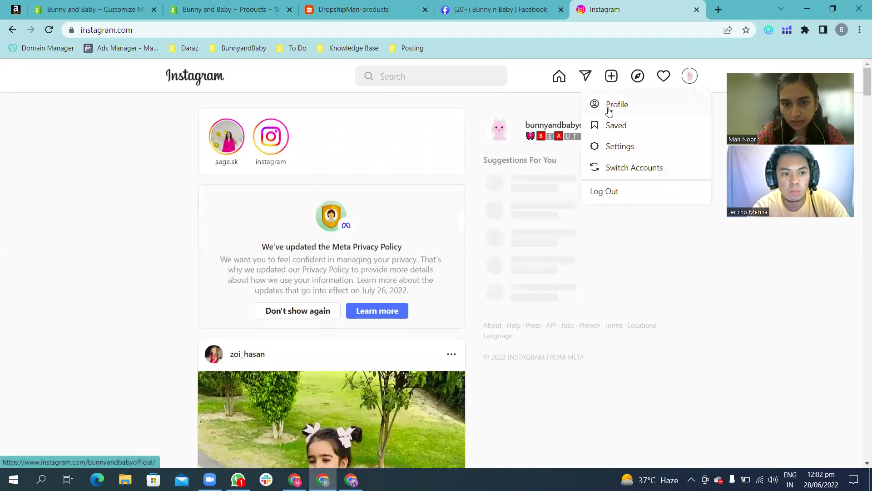
pyautogui.click(609, 112)
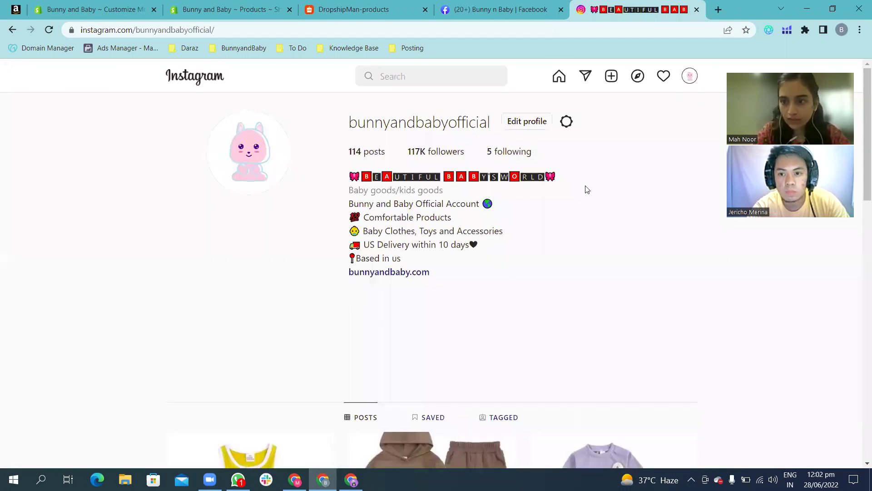
# Step: Look through the bunnyandbabyofficial profile's posts down to the older ones and return to the profile header
pyautogui.scroll(-6, 860, 206)
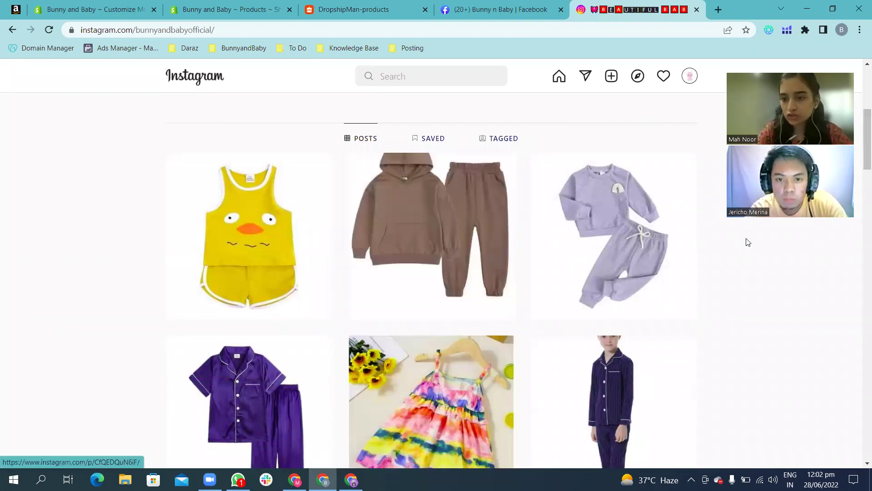
pyautogui.scroll(-10, 859, 215)
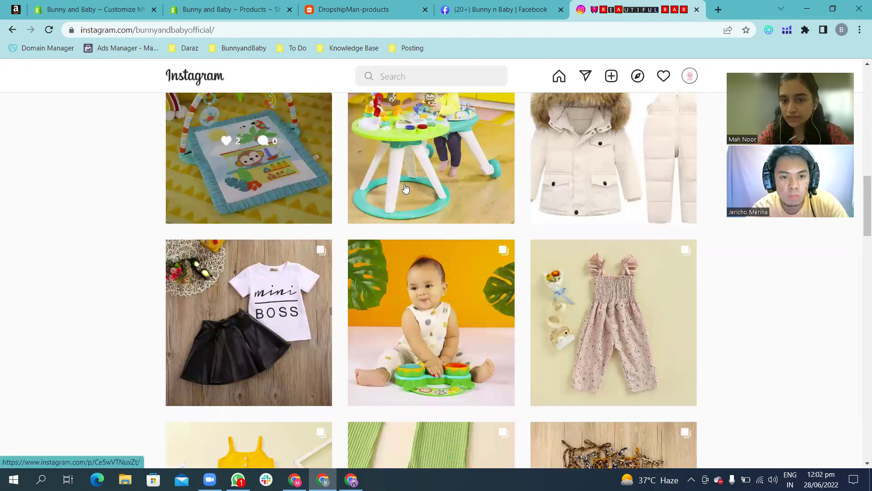
pyautogui.moveTo(865, 225)
pyautogui.mouseDown()
pyautogui.moveTo(858, 206)
pyautogui.moveTo(858, 323)
pyautogui.moveTo(860, 225)
pyautogui.mouseUp()
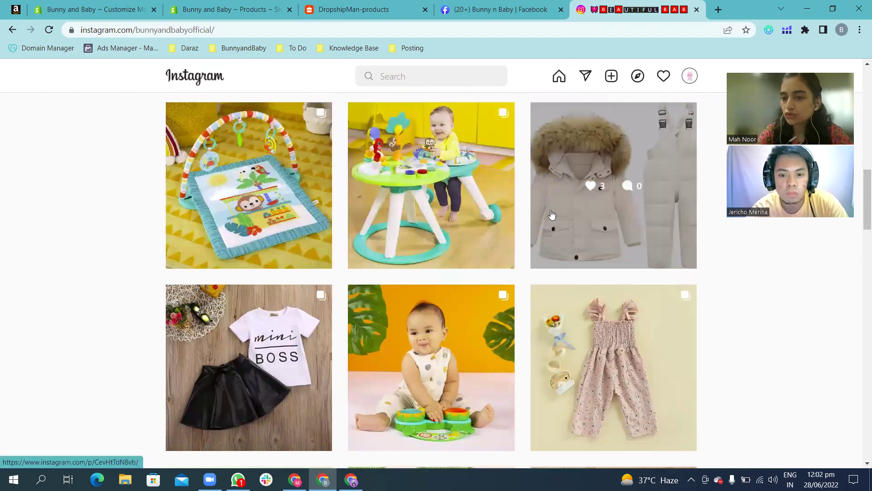
pyautogui.scroll(5, 860, 171)
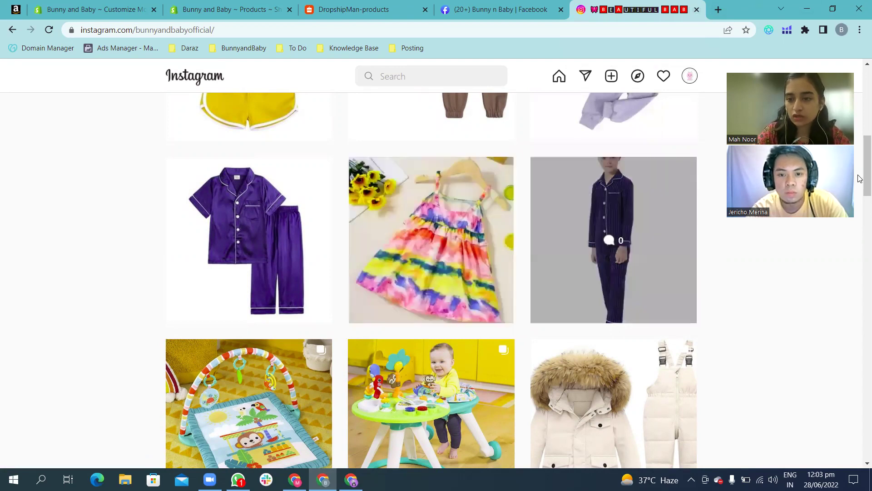
pyautogui.moveTo(860, 178); pyautogui.dragTo(860, 425)
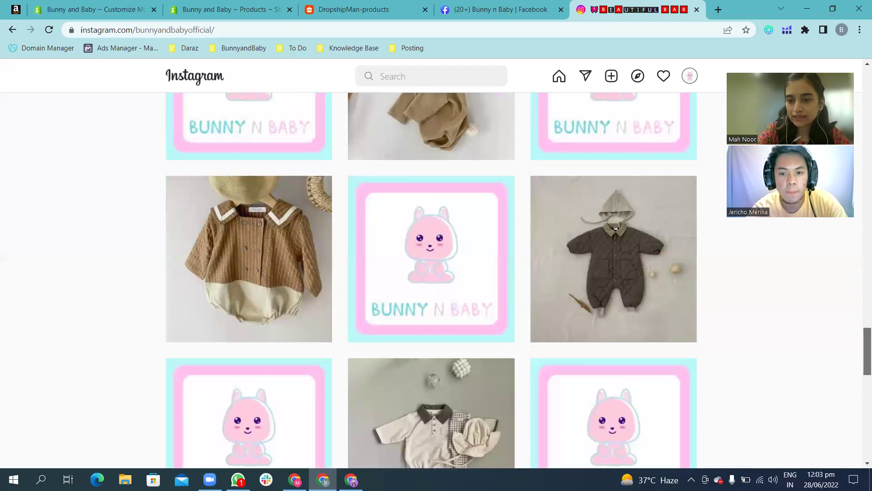
pyautogui.moveTo(860, 369); pyautogui.dragTo(859, 90)
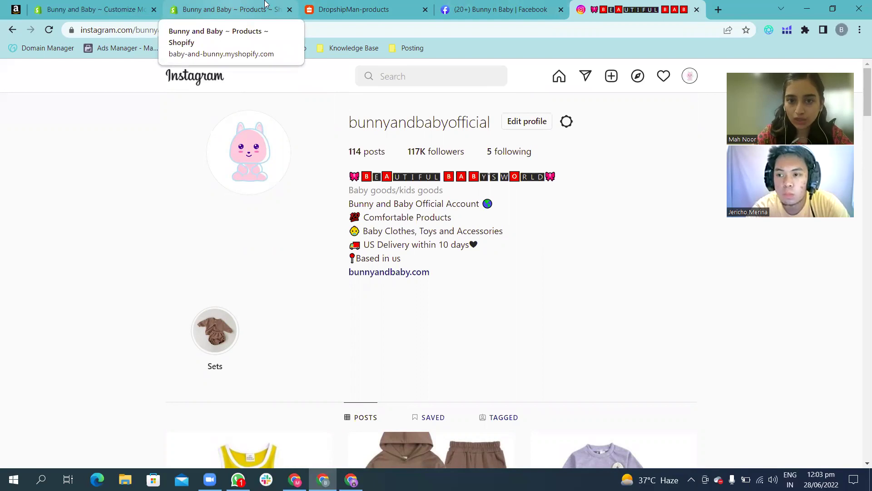
# Step: Switch to the Task Management document in Google Docs and find the product title line of the Posting Template
pyautogui.moveTo(323, 479)
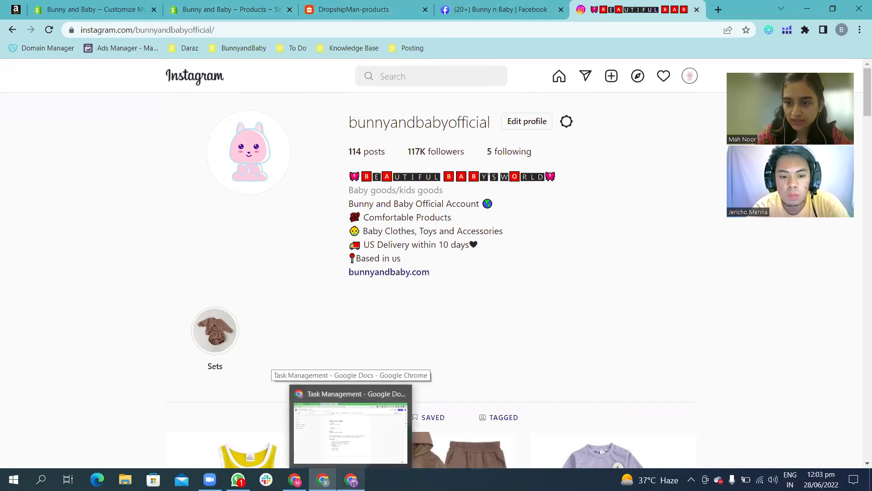
pyautogui.click(350, 423)
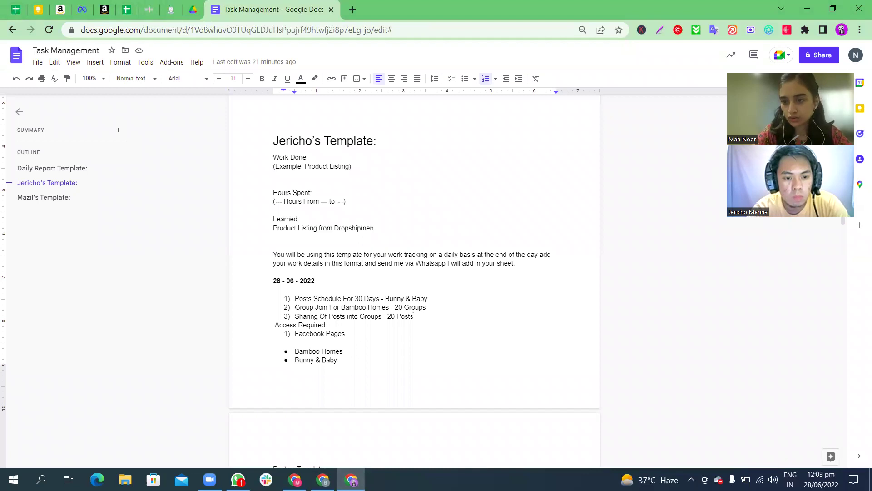
pyautogui.moveTo(843, 206); pyautogui.dragTo(844, 262)
pyautogui.click(337, 151)
pyautogui.tripleClick(379, 161)
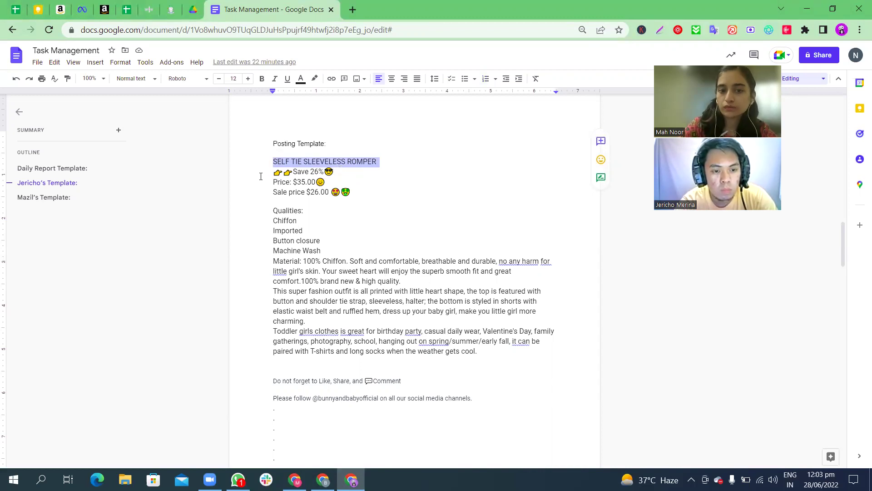
# Step: Review the Posting Template's discount line, regular and sale prices, and the product description under Qualities
pyautogui.moveTo(268, 175); pyautogui.dragTo(332, 171)
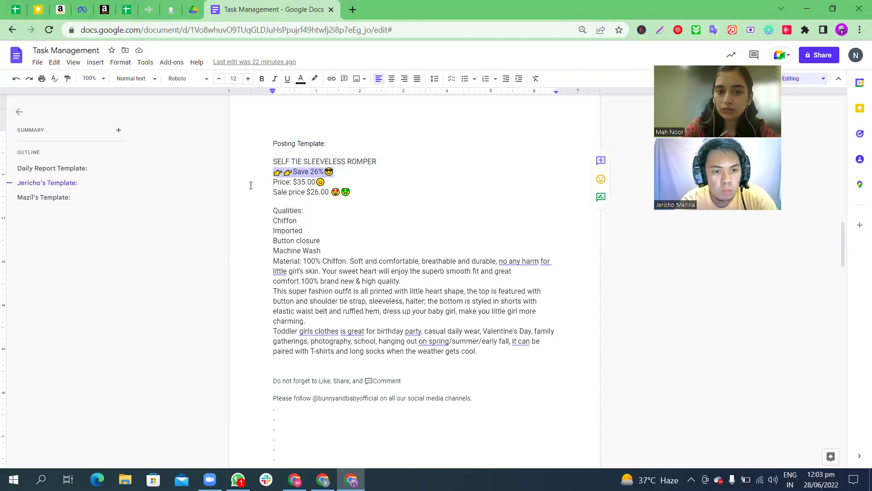
pyautogui.moveTo(263, 184); pyautogui.dragTo(366, 190)
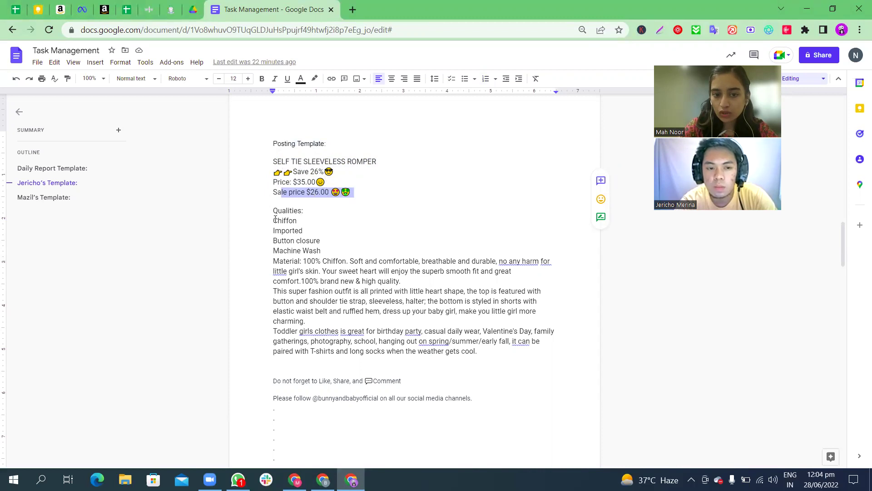
pyautogui.moveTo(273, 222); pyautogui.dragTo(491, 352)
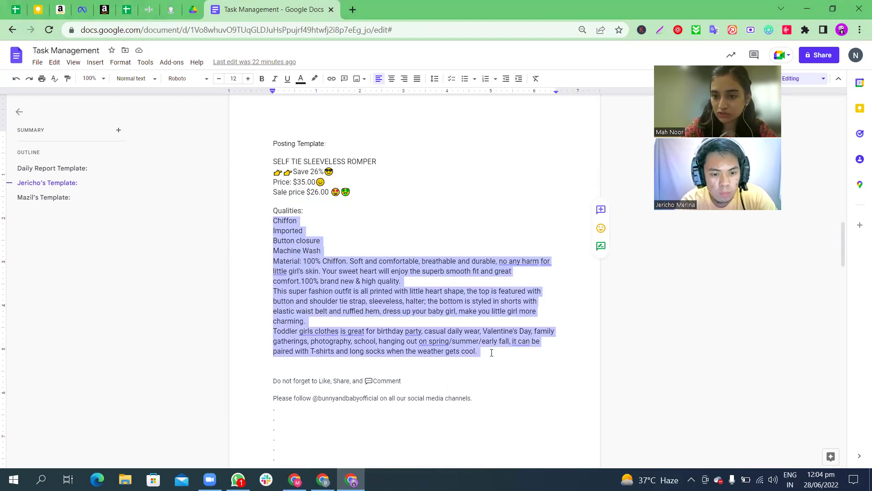
pyautogui.click(490, 309)
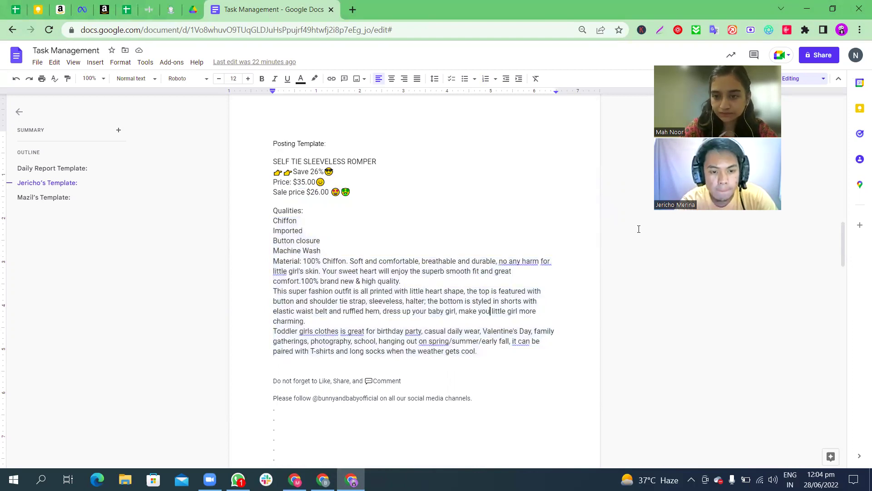
# Step: Examine the template's closing Like, Share and follow lines, its hashtag block and the named hashtag source
pyautogui.scroll(-4, 845, 267)
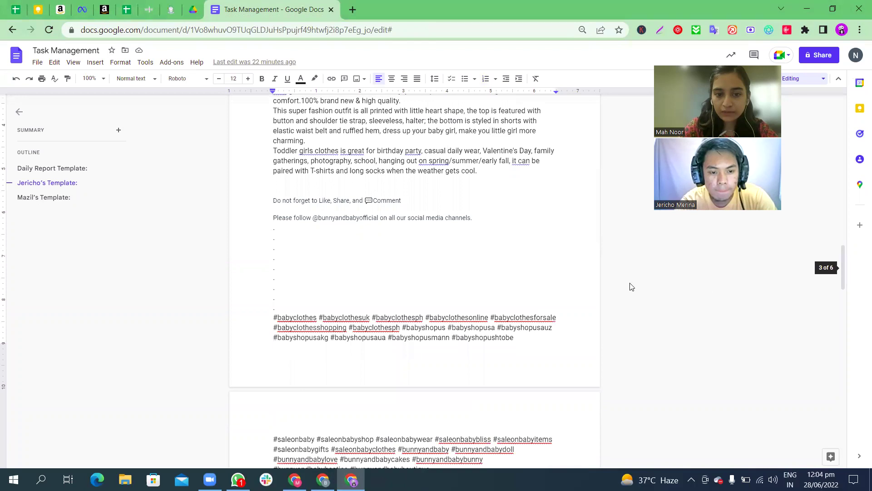
pyautogui.moveTo(274, 206); pyautogui.dragTo(478, 222)
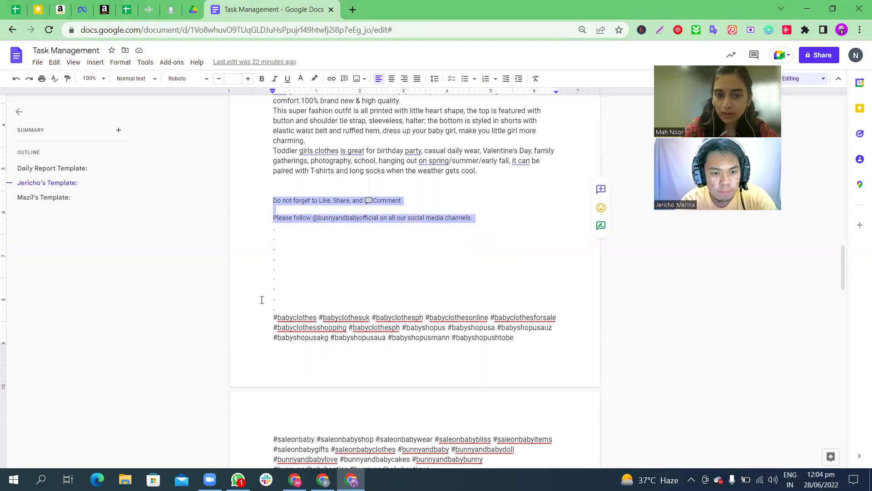
pyautogui.moveTo(842, 251); pyautogui.dragTo(846, 289)
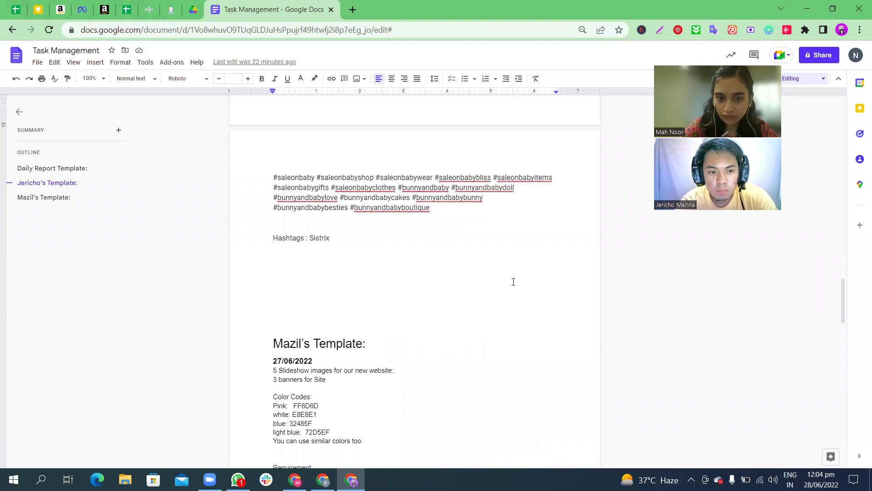
pyautogui.doubleClick(326, 237)
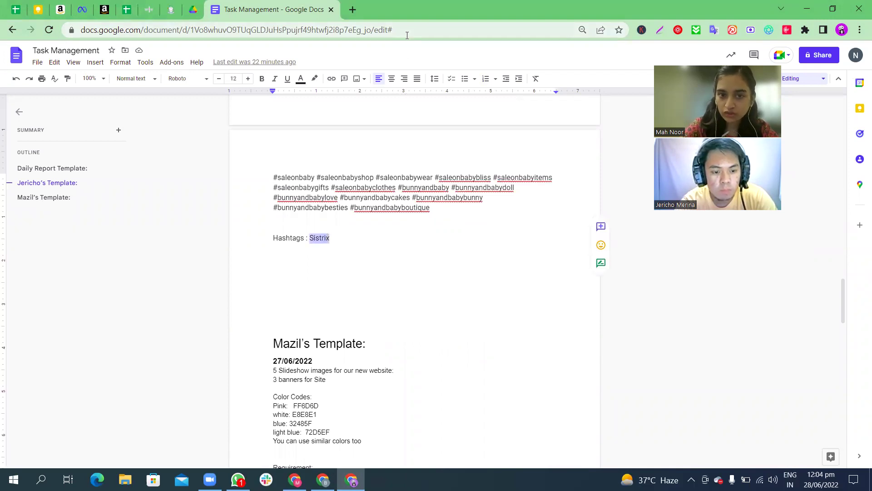
# Step: Search Google for "sistrix" in a new tab, view its Instagram Hashtag Generator page, and return to the Task Management document
pyautogui.click(352, 9)
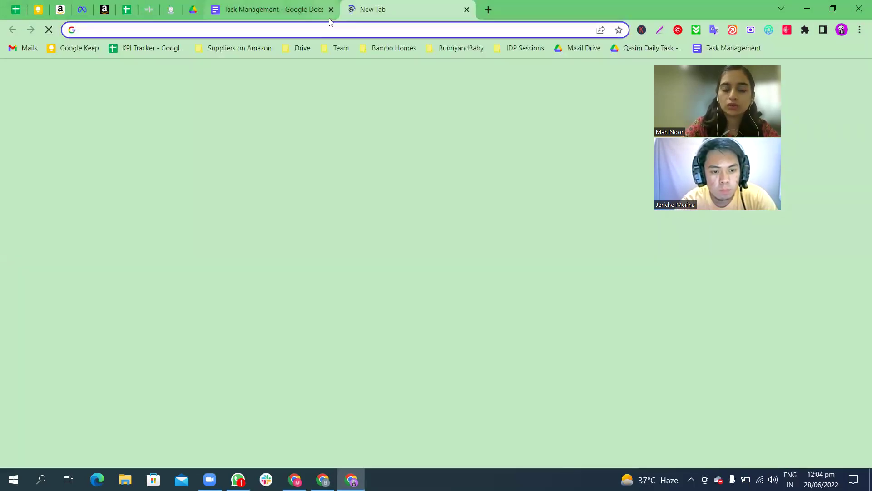
pyautogui.write('sistrix')
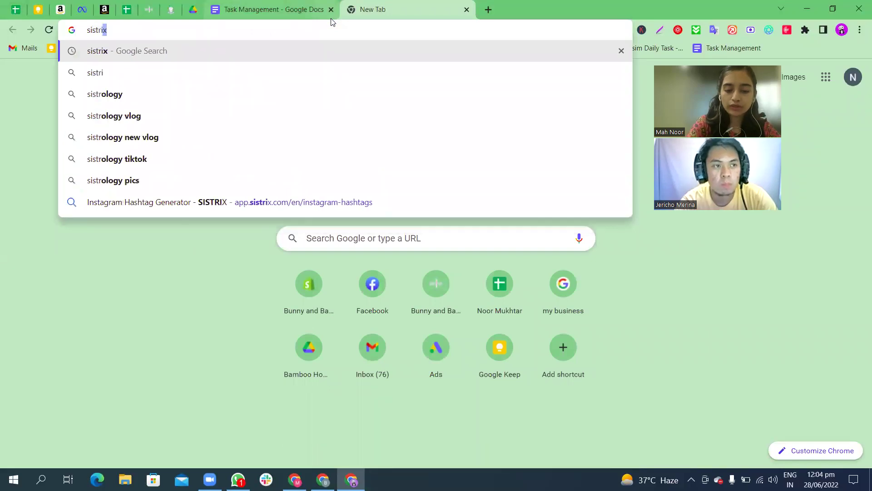
pyautogui.press('Return')
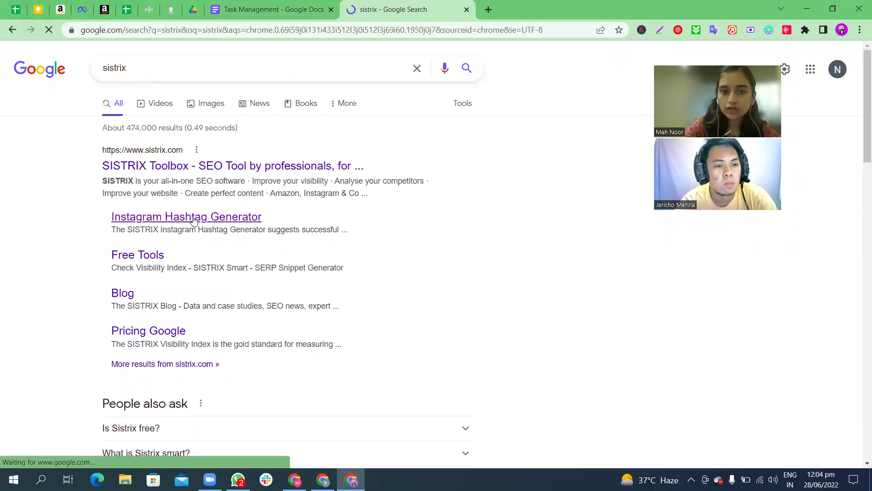
pyautogui.click(193, 216)
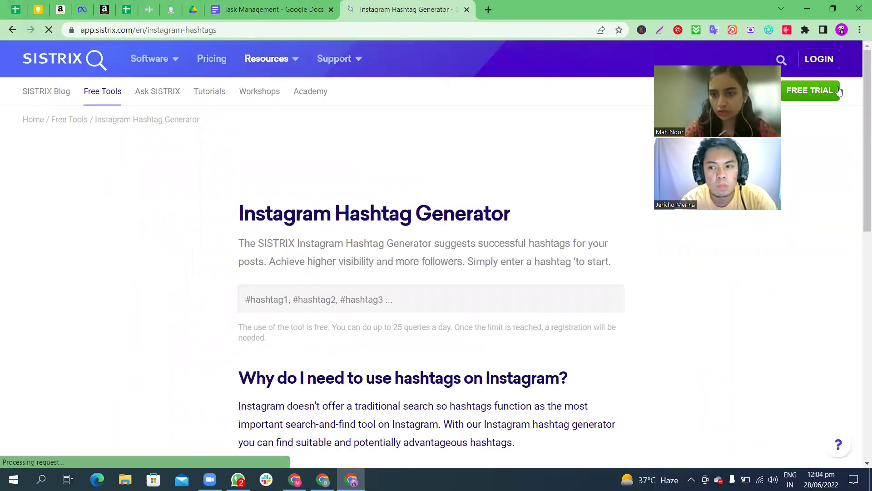
pyautogui.scroll(-1, 799, 144)
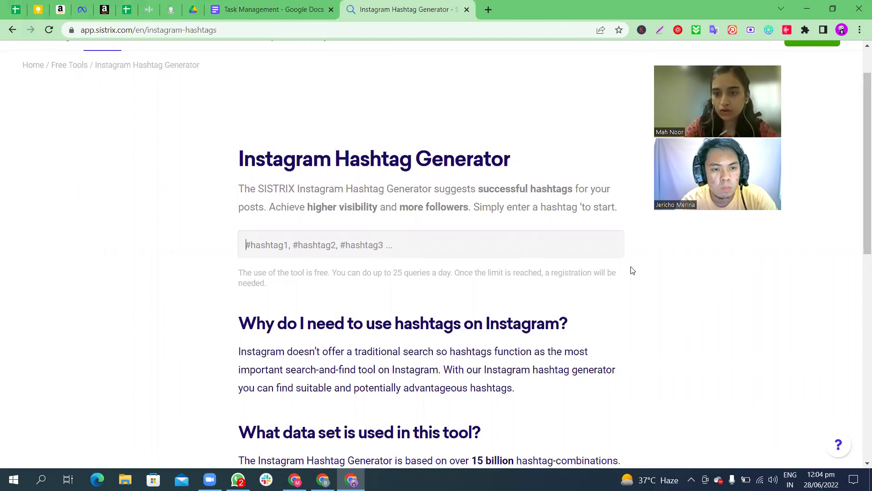
pyautogui.click(466, 9)
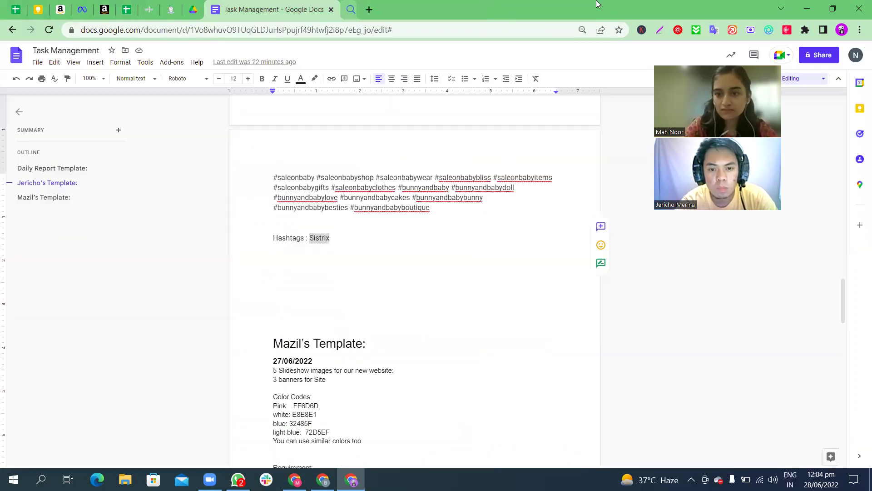
# Step: Switch back to the Shopify product list and filter the products by "stroller"
pyautogui.click(806, 5)
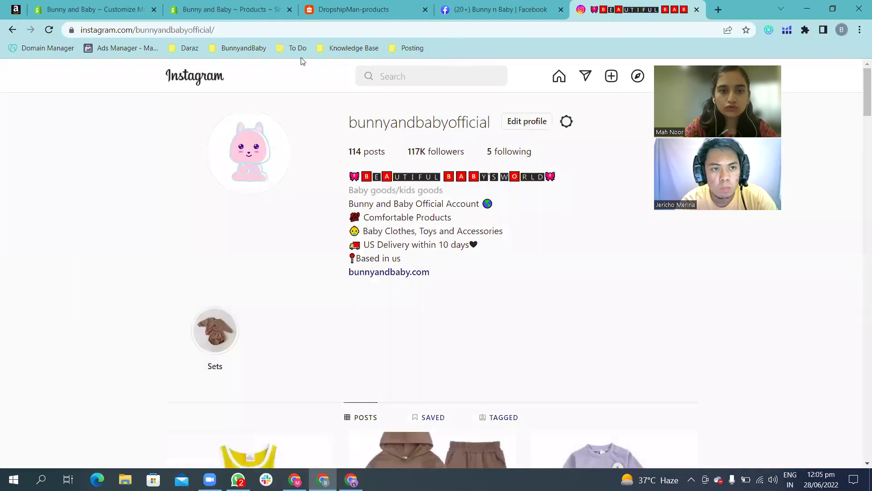
pyautogui.click(228, 9)
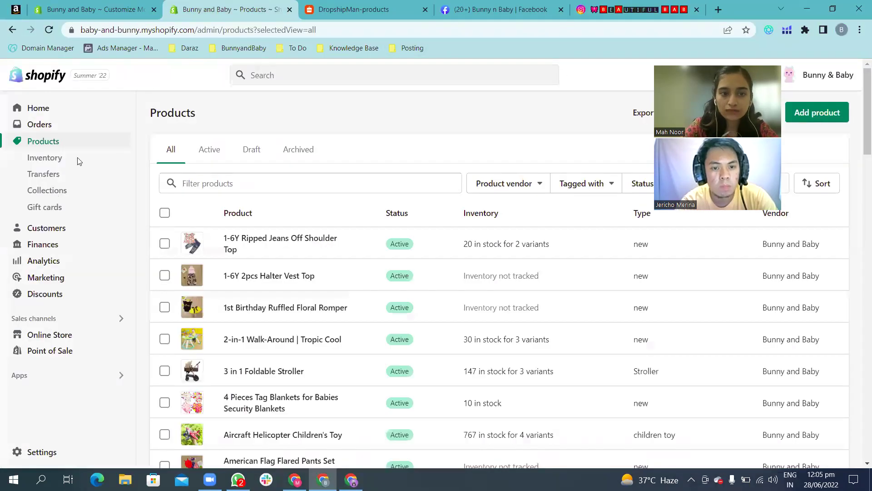
pyautogui.click(220, 183)
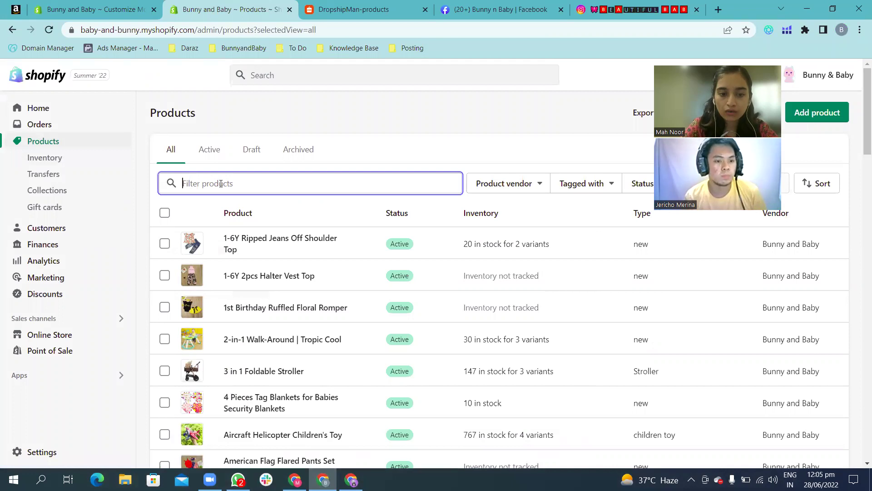
pyautogui.write('str')
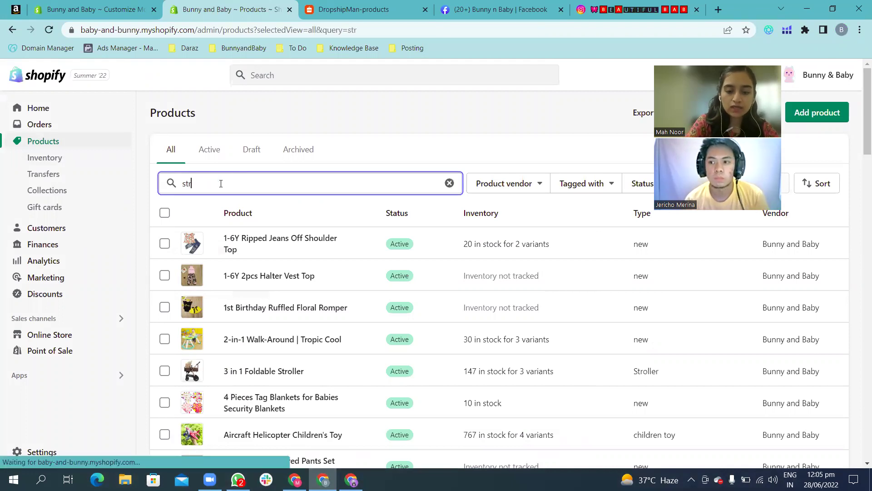
pyautogui.write('oller')
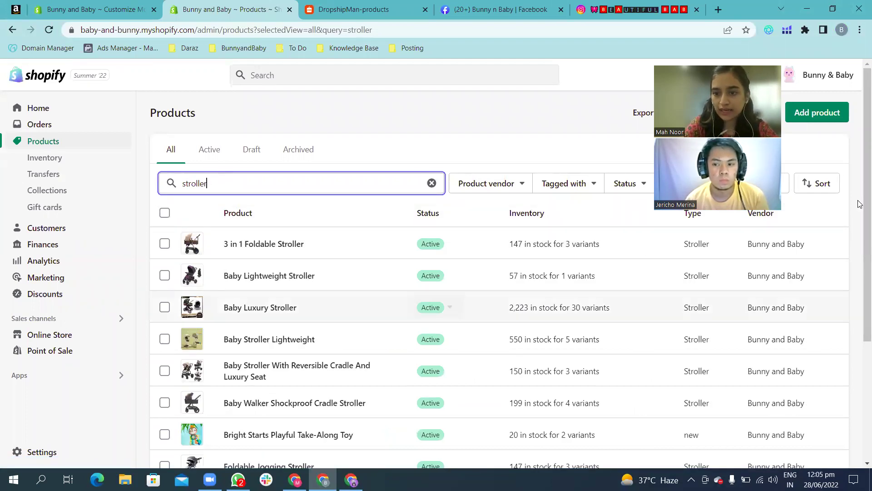
# Step: Open the 3 in 1 Foldable Stroller product from the filtered list and view its description and media images
pyautogui.scroll(-1, 860, 256)
pyautogui.scroll(-1, 858, 258)
pyautogui.scroll(2, 858, 257)
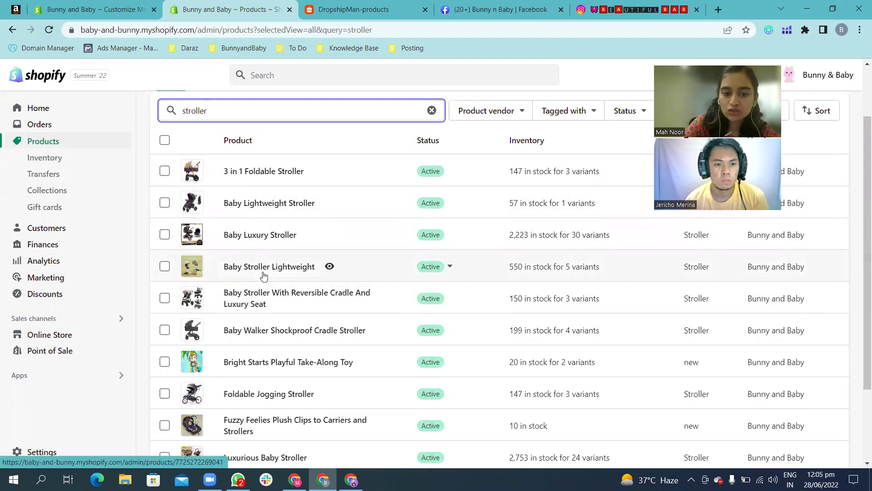
pyautogui.click(269, 172)
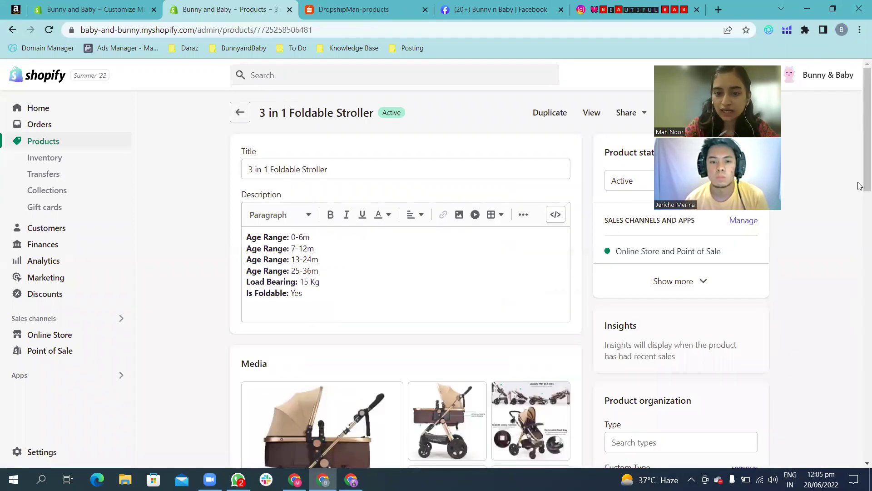
pyautogui.scroll(-5, 858, 185)
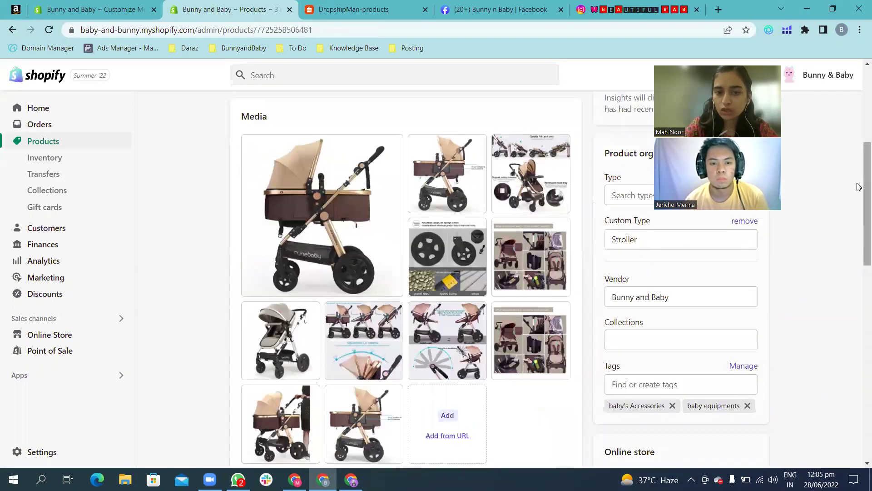
# Step: Open the stroller's first media image full size and download media images 1, 2 and 3
pyautogui.click(327, 231)
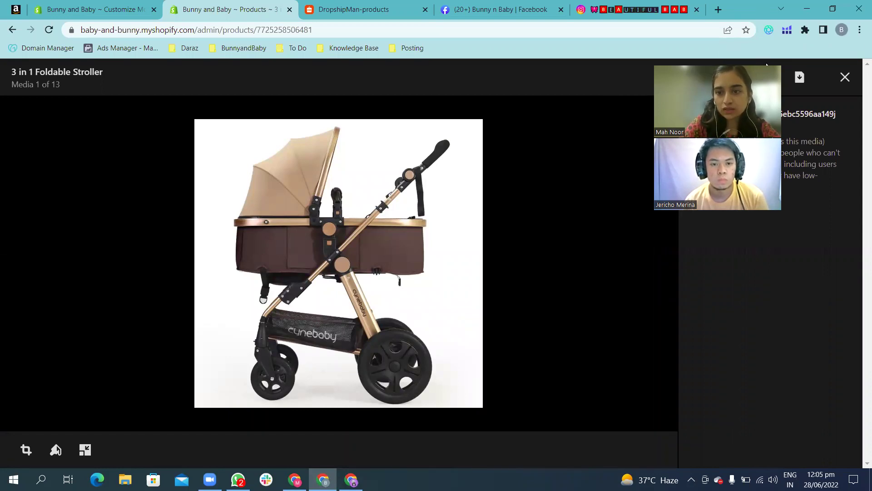
pyautogui.click(799, 79)
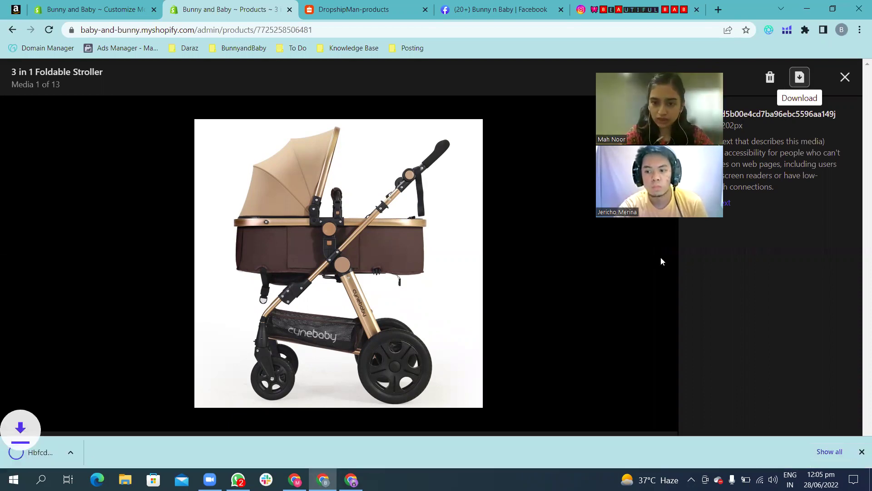
pyautogui.click(627, 254)
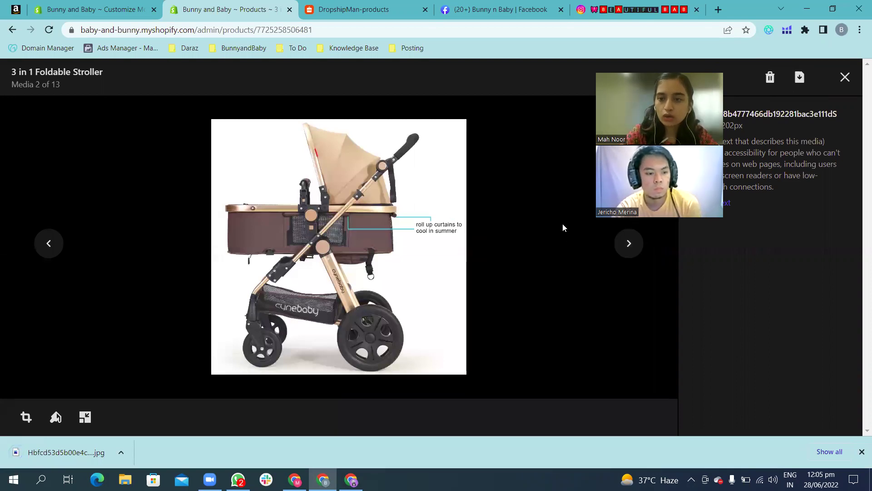
pyautogui.click(802, 82)
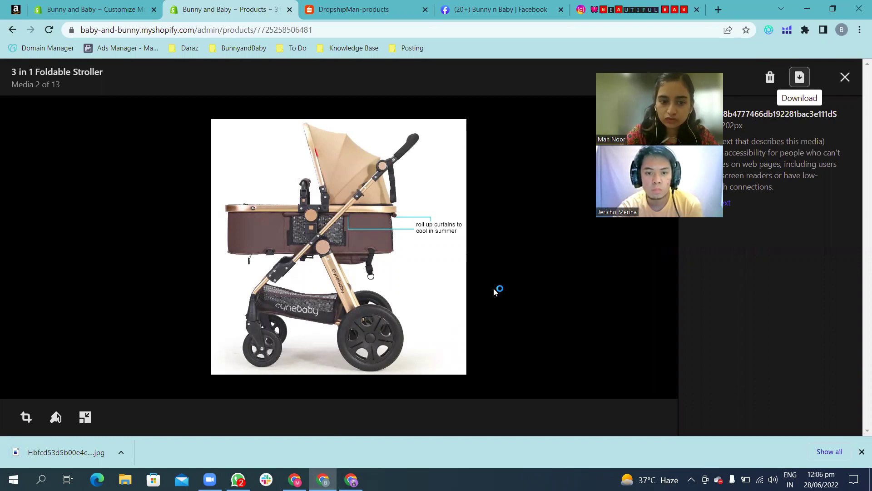
pyautogui.click(627, 244)
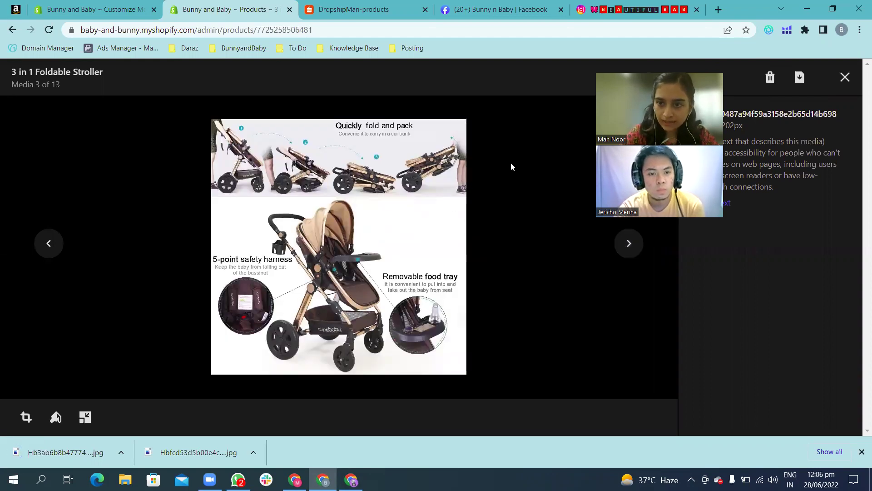
pyautogui.click(801, 78)
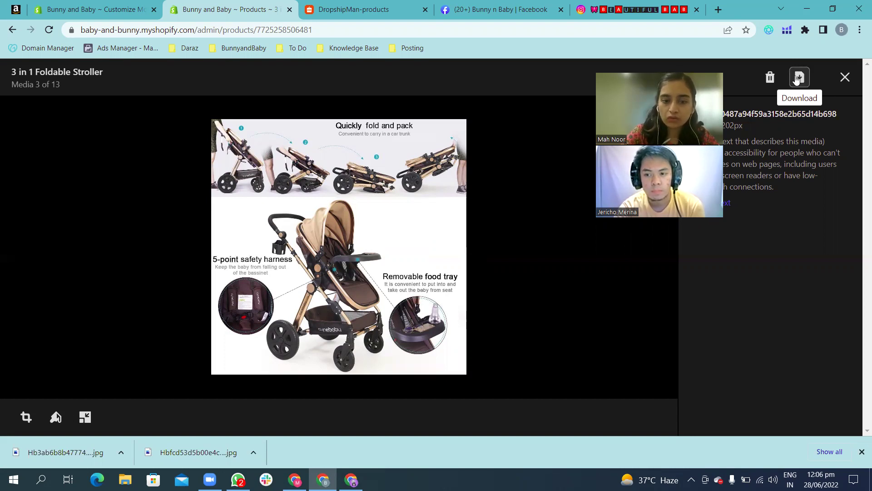
# Step: Skip the wheel and accessories images and download media images 6 and 7, the grey stroller and the adjustable canopy
pyautogui.click(630, 248)
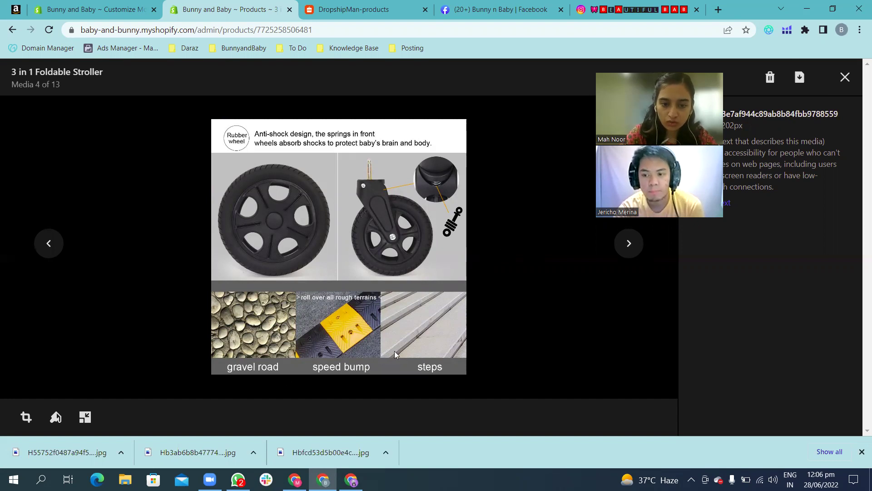
pyautogui.click(629, 243)
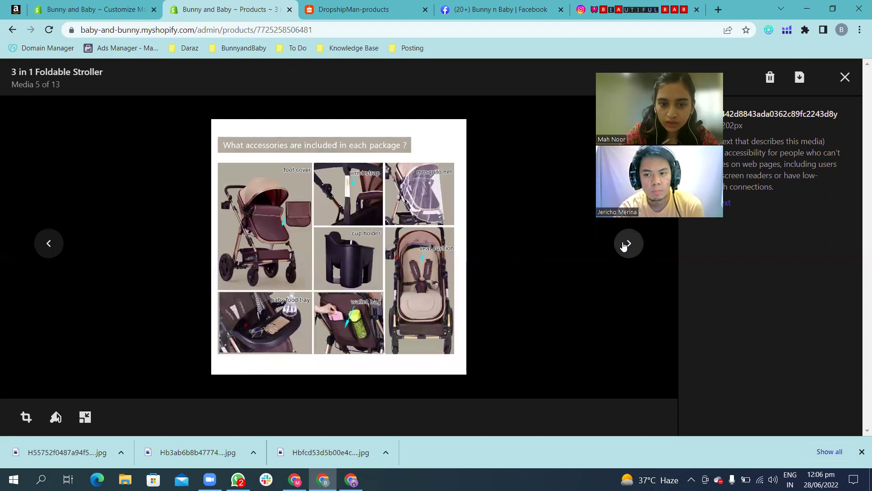
pyautogui.click(628, 244)
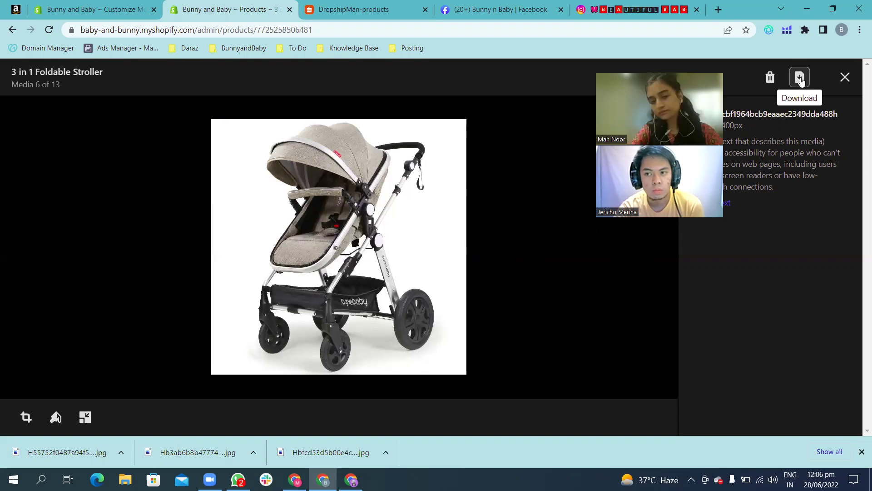
pyautogui.click(629, 244)
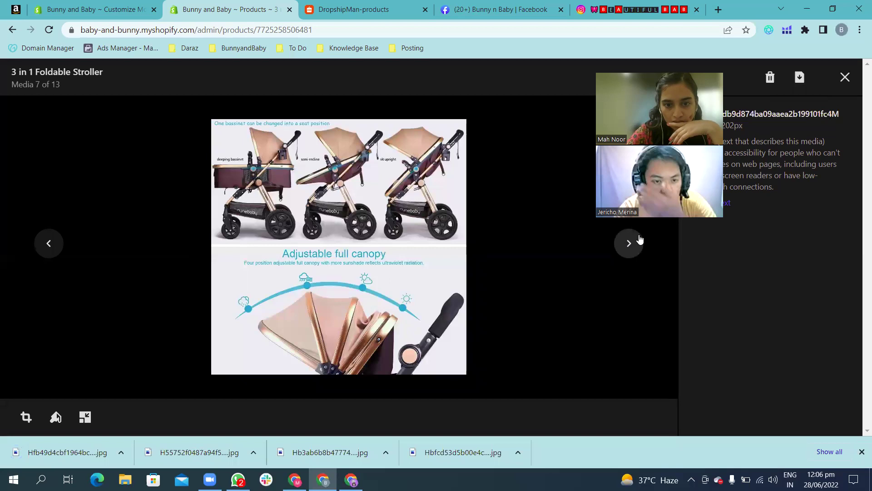
pyautogui.click(798, 82)
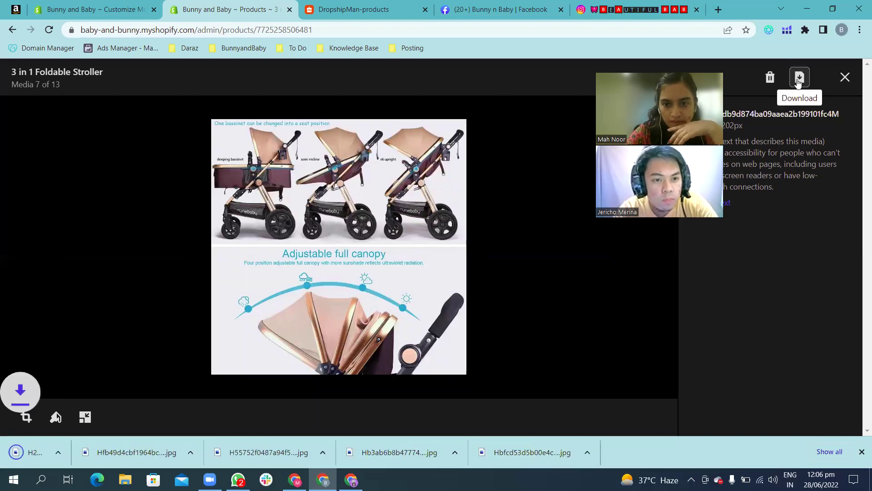
# Step: Download media image 10 showing the stroller being pushed, look through the remaining images and close the media viewer
pyautogui.click(622, 243)
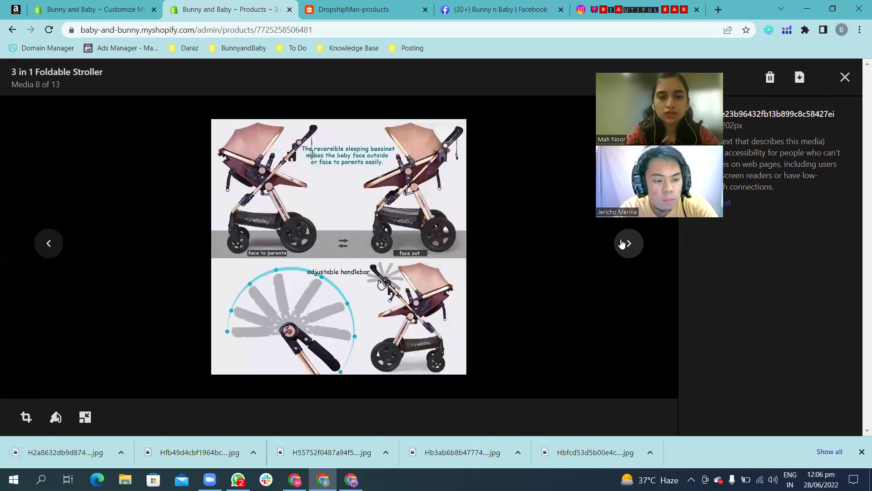
pyautogui.click(622, 243)
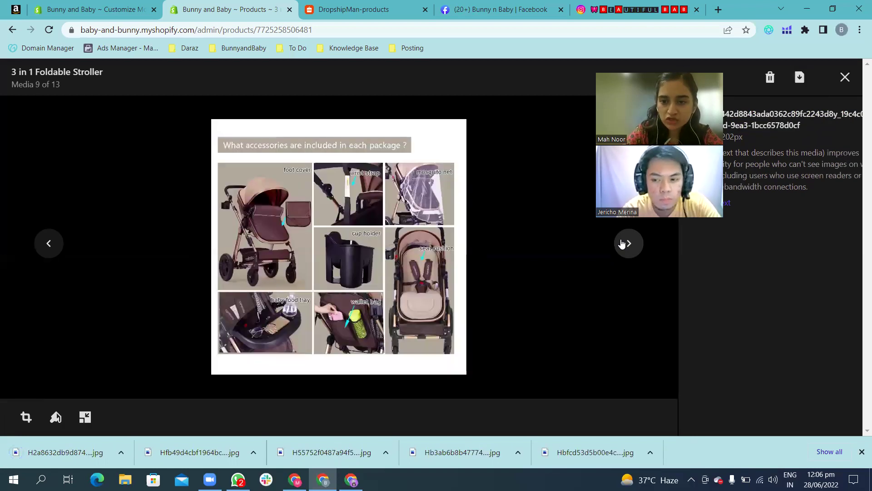
pyautogui.click(622, 244)
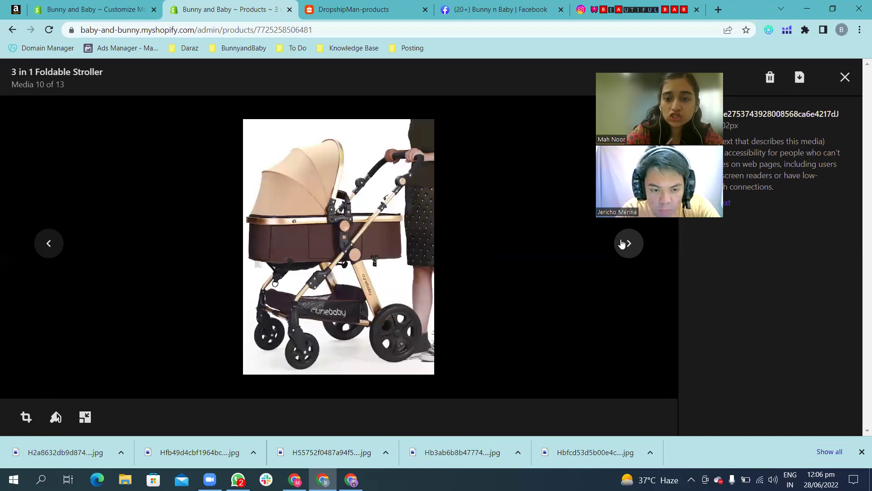
pyautogui.click(799, 78)
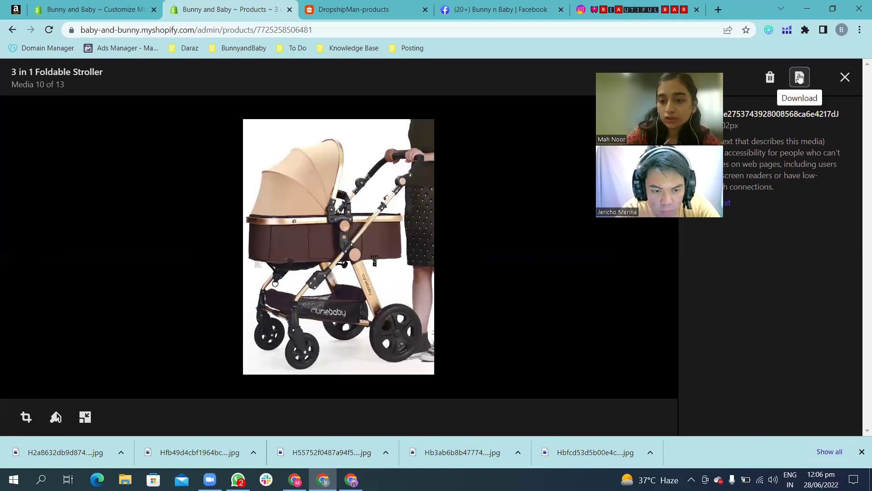
pyautogui.click(633, 254)
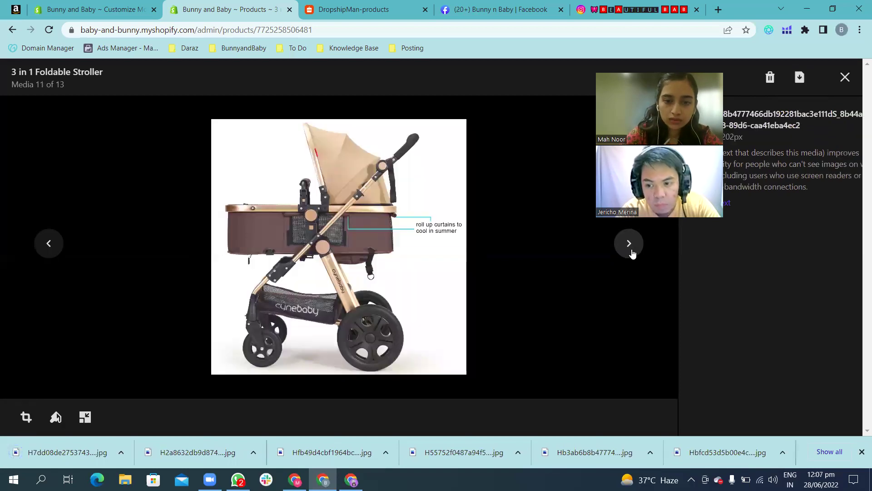
pyautogui.click(633, 254)
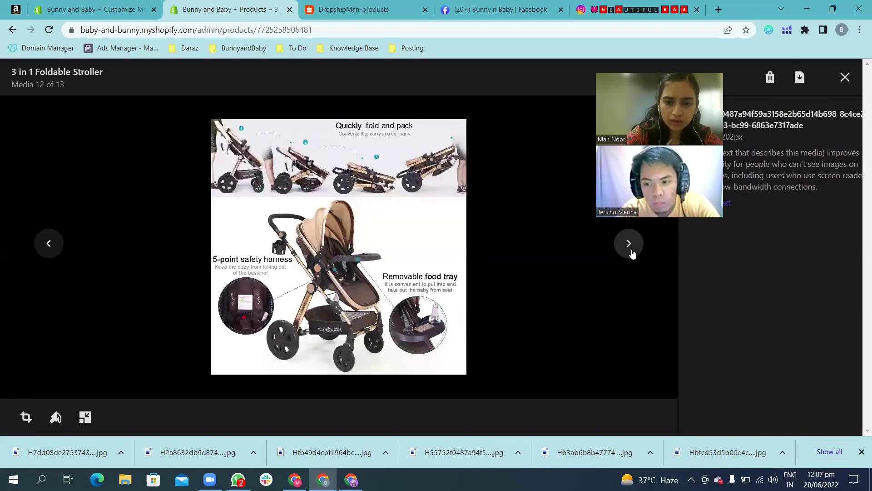
pyautogui.click(629, 244)
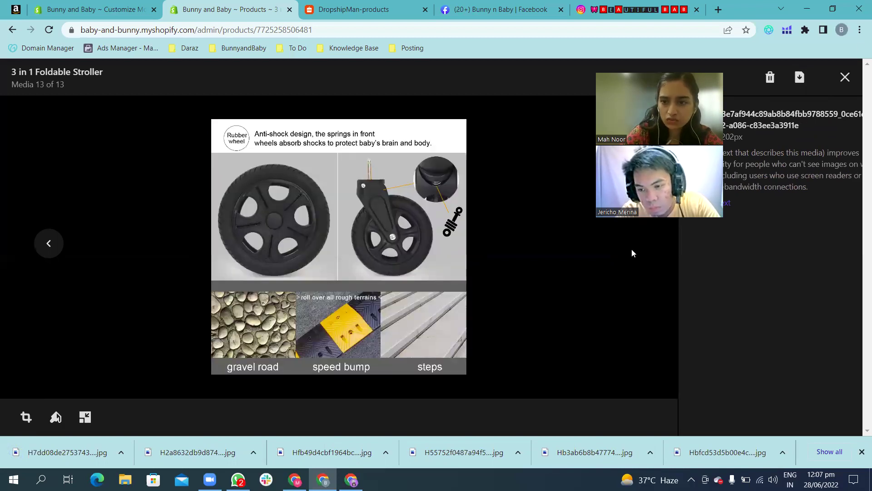
pyautogui.click(844, 77)
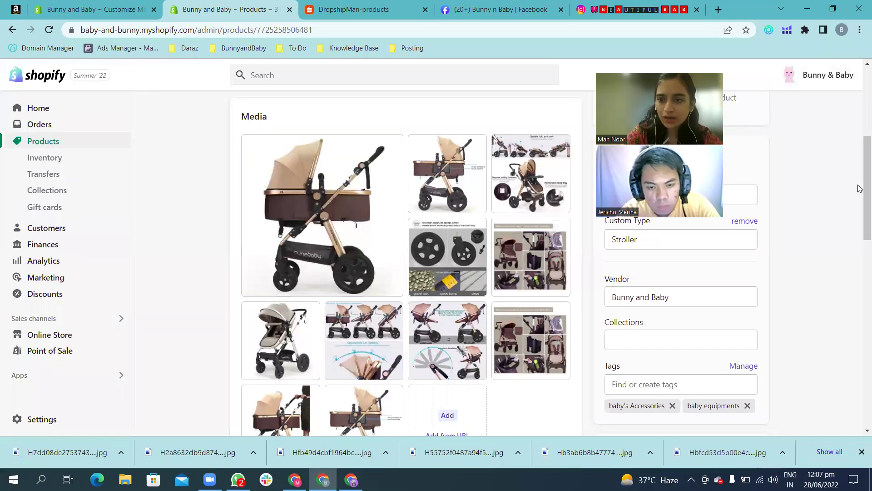
pyautogui.moveTo(860, 154); pyautogui.dragTo(860, 155)
pyautogui.scroll(5, 860, 155)
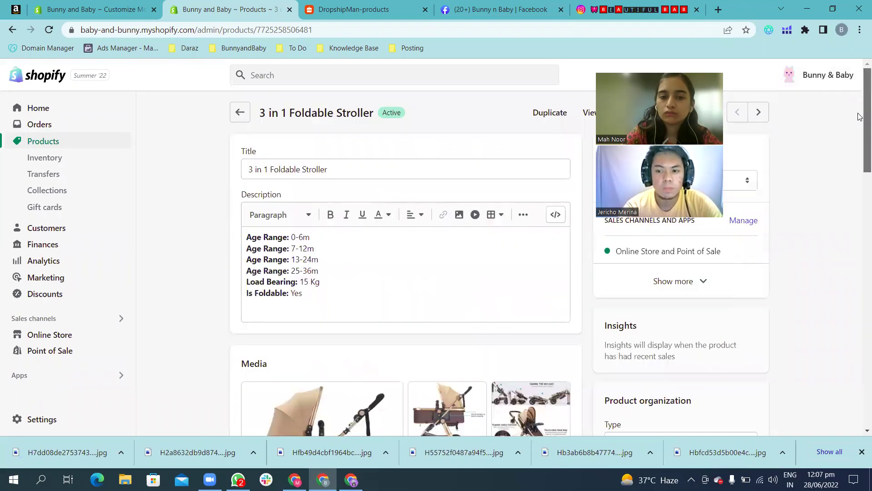
pyautogui.scroll(-8, 860, 210)
pyautogui.scroll(7, 857, 145)
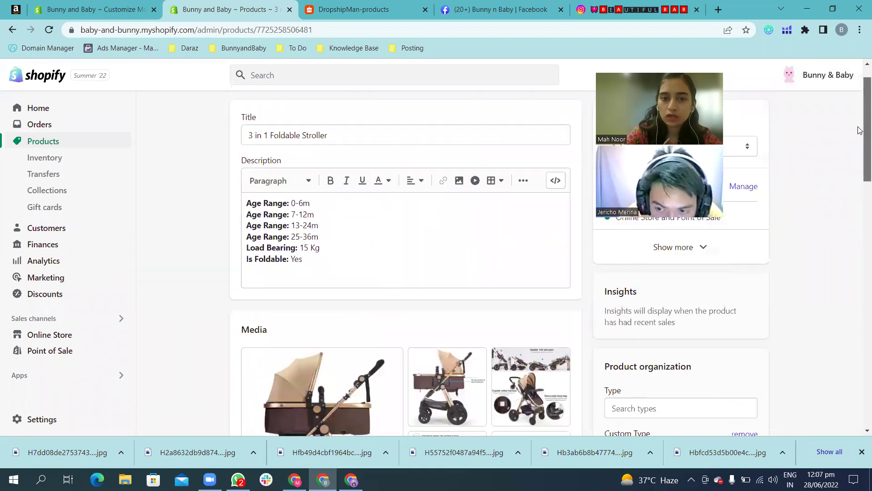
# Step: Switch to the Bunny n Baby Facebook page and show the end of June 2022 in Meta Business Suite's monthly Planner
pyautogui.moveTo(452, 9); pyautogui.dragTo(348, 6)
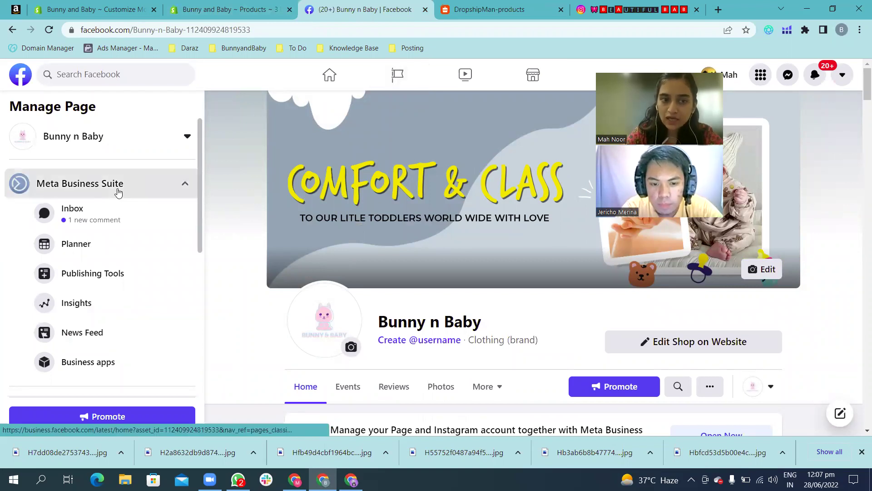
pyautogui.click(118, 193)
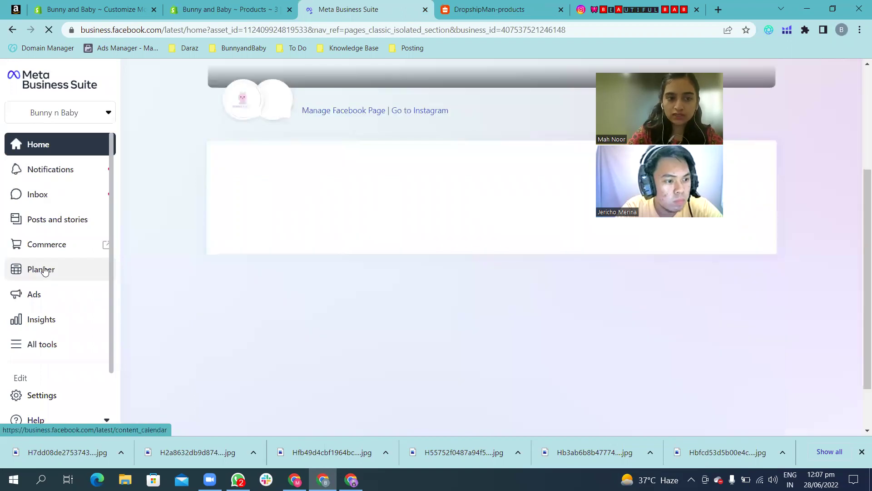
pyautogui.click(44, 271)
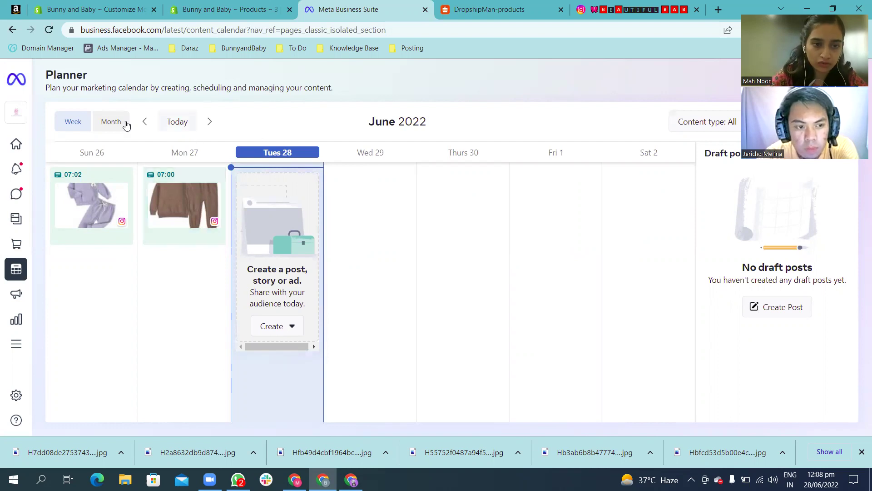
pyautogui.click(111, 121)
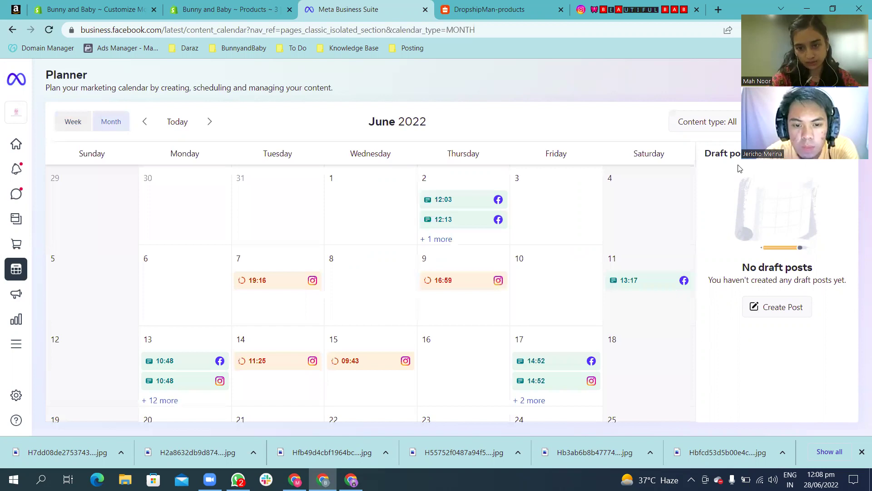
pyautogui.moveTo(691, 228); pyautogui.dragTo(700, 343)
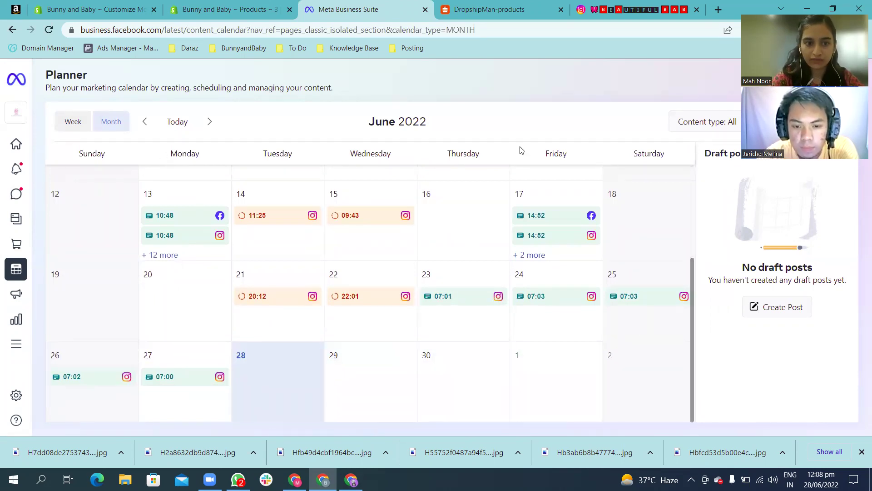
# Step: Start a new post on June 28, add the bunnyandbabyofficial Instagram placement and look over the post form
pyautogui.click(260, 378)
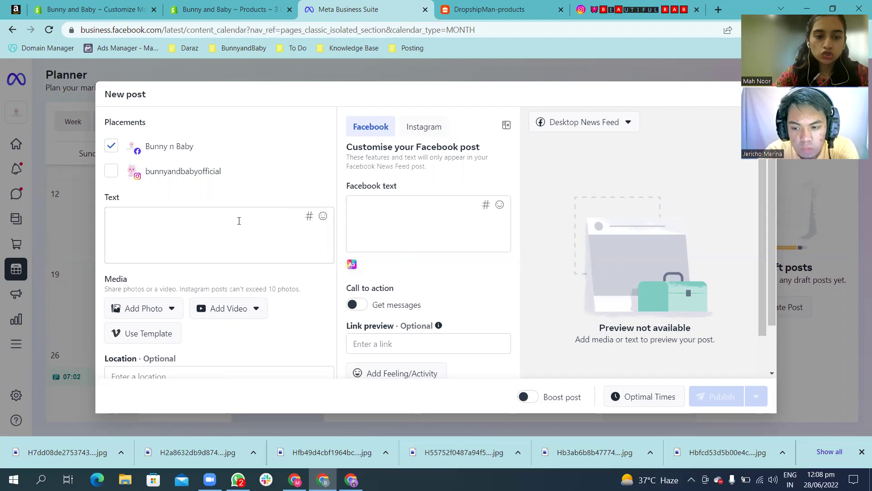
pyautogui.click(111, 172)
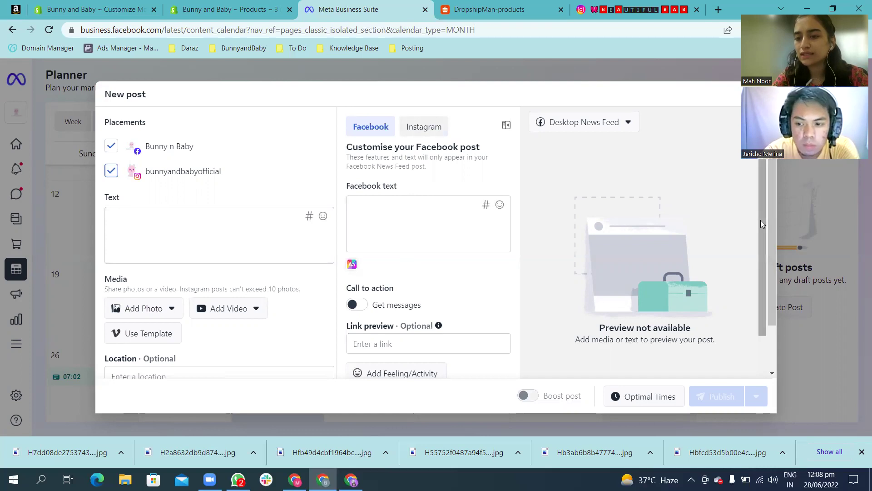
pyautogui.scroll(-3, 761, 220)
pyautogui.scroll(1, 756, 291)
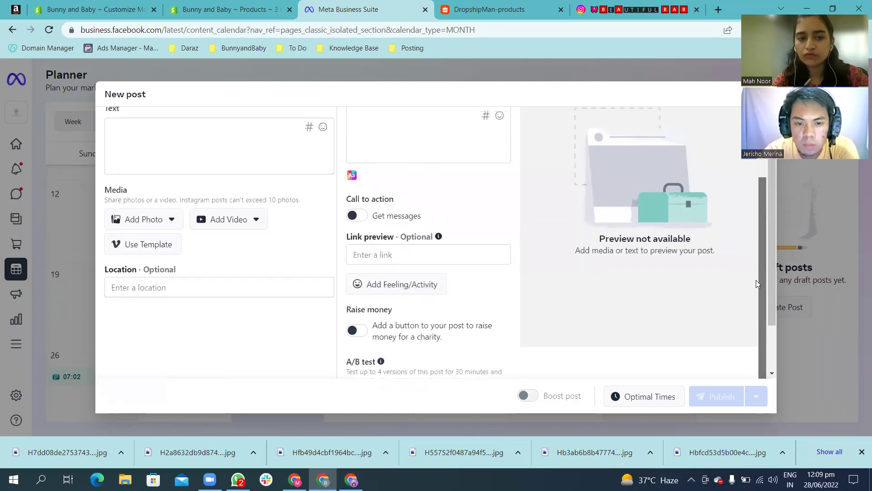
pyautogui.scroll(1, 753, 272)
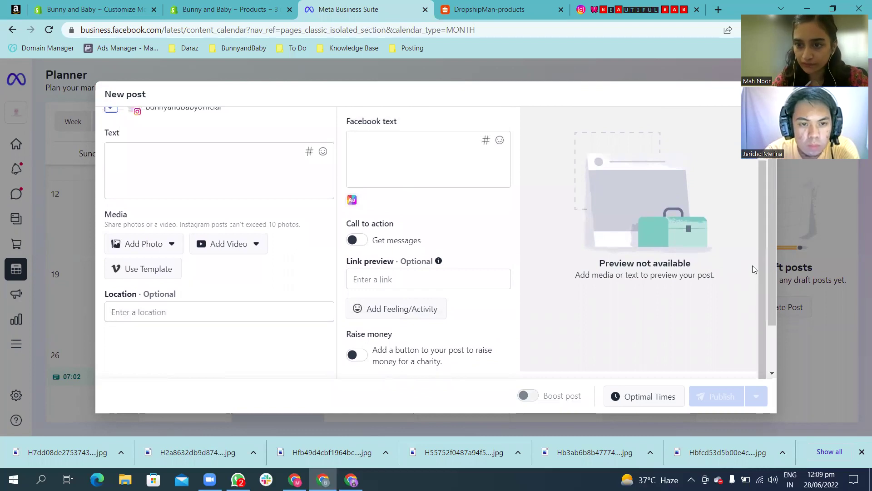
pyautogui.scroll(2, 762, 245)
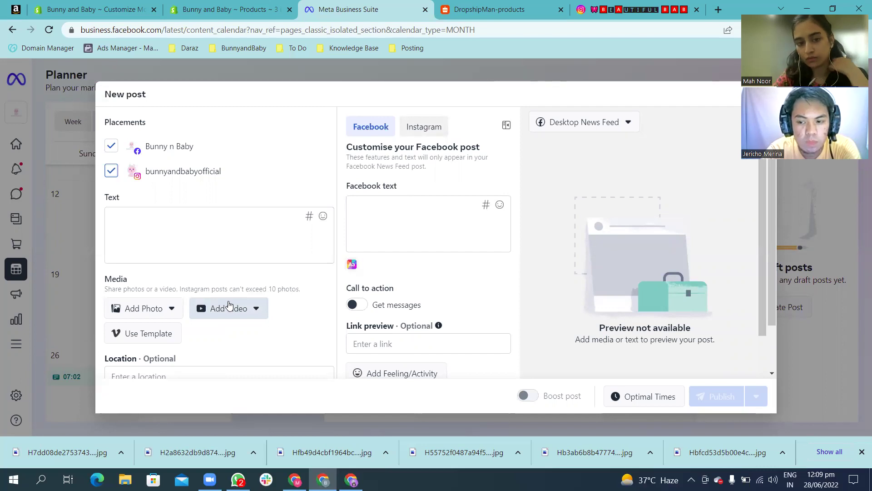
# Step: Upload the six stroller images saved today in the Downloads folder as the post's photos
pyautogui.click(159, 309)
pyautogui.click(159, 338)
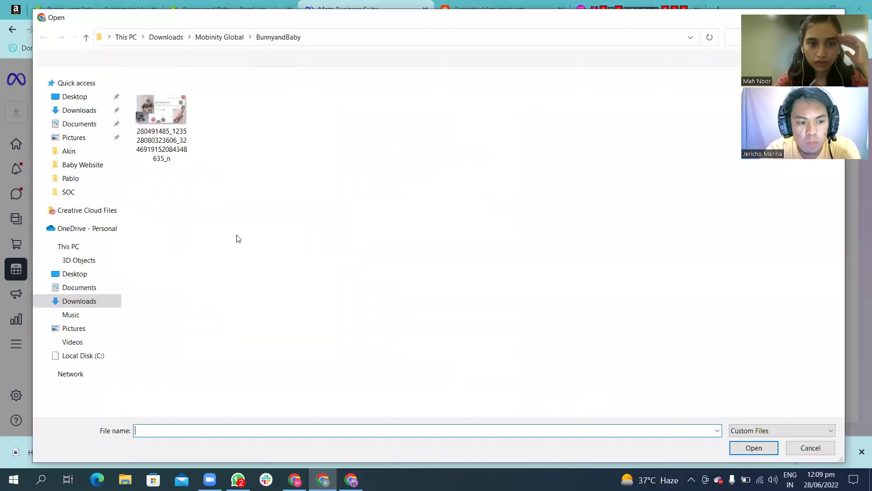
pyautogui.click(81, 111)
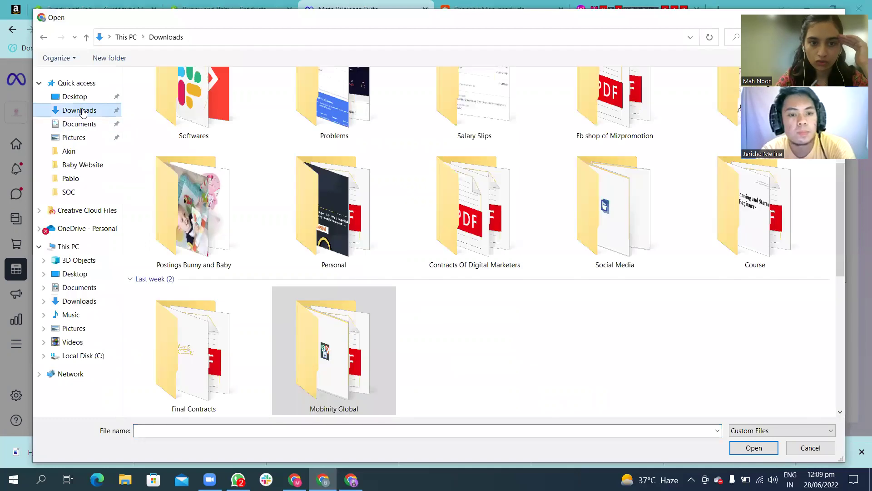
pyautogui.moveTo(841, 223); pyautogui.dragTo(841, 414)
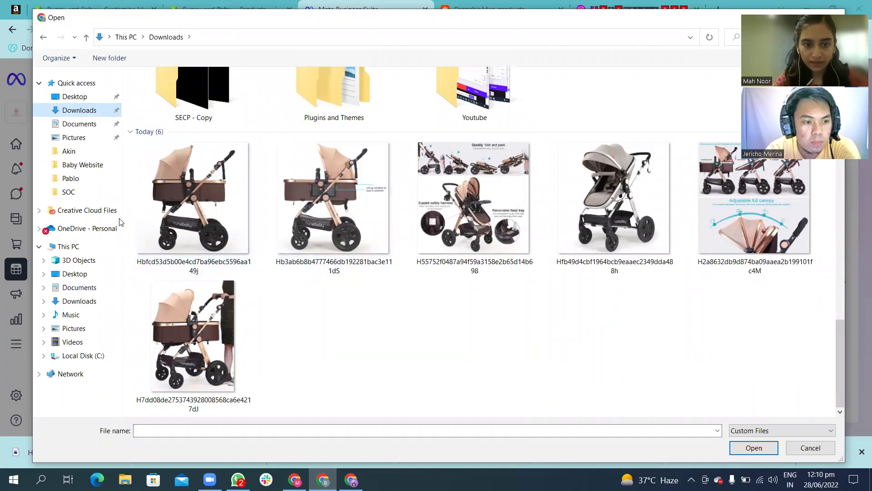
pyautogui.moveTo(125, 218); pyautogui.dragTo(789, 365)
pyautogui.click(753, 447)
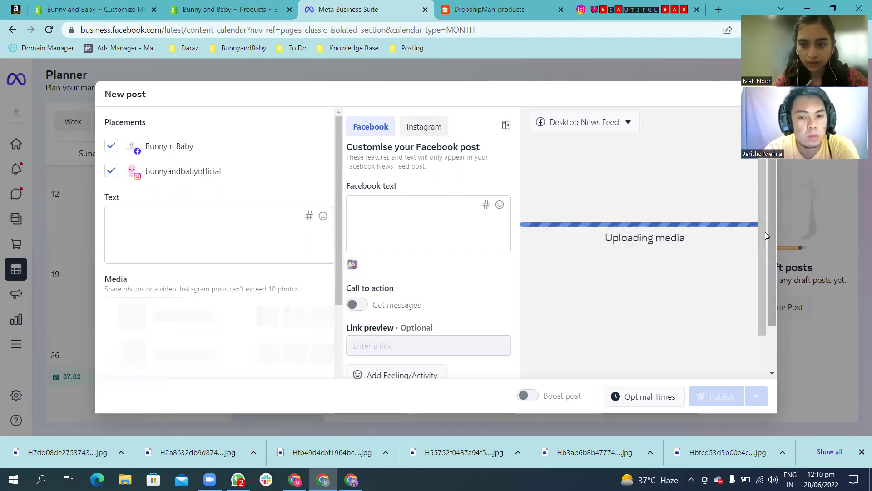
# Step: Try the horizontal 1.91:1 and vertical 4:5 crops on the 1202 x 901 stroller photo and cancel the photo editing
pyautogui.scroll(-3, 764, 230)
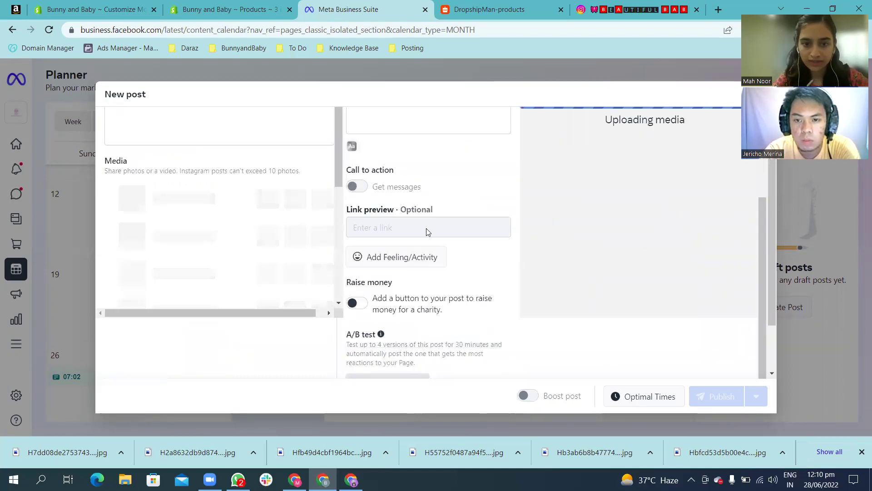
pyautogui.moveTo(338, 158); pyautogui.dragTo(338, 239)
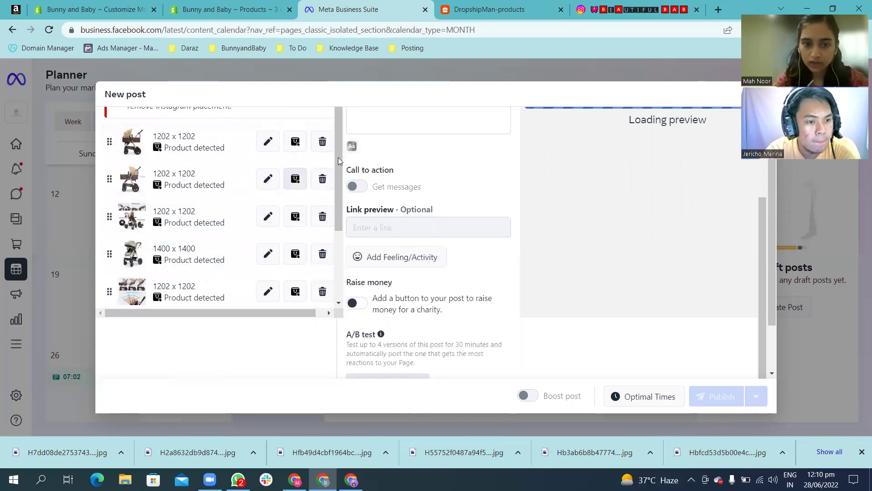
pyautogui.moveTo(339, 161); pyautogui.dragTo(340, 219)
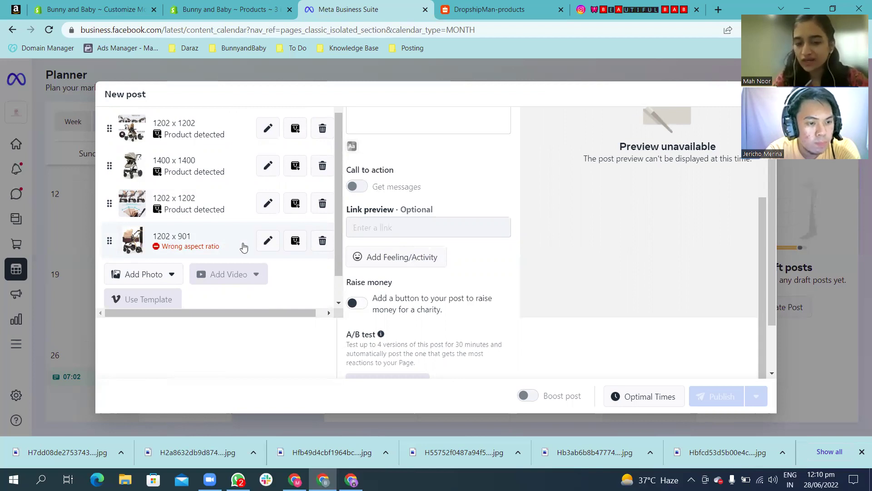
pyautogui.click(268, 241)
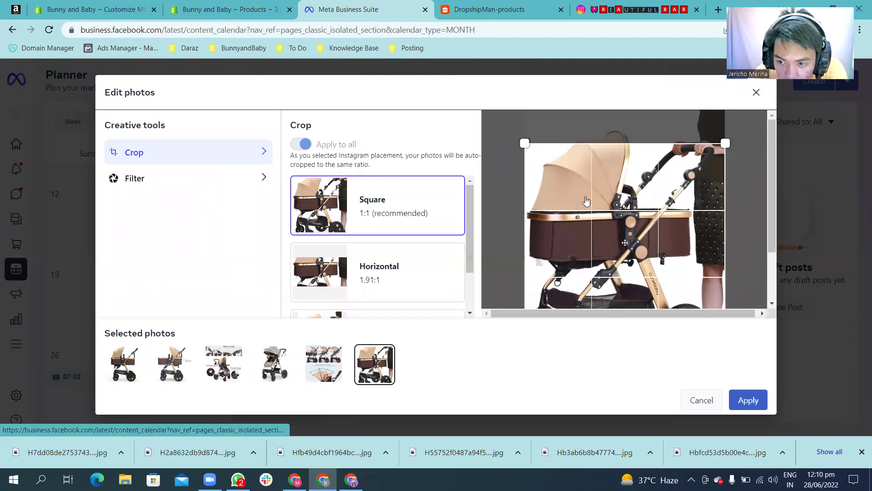
pyautogui.click(369, 259)
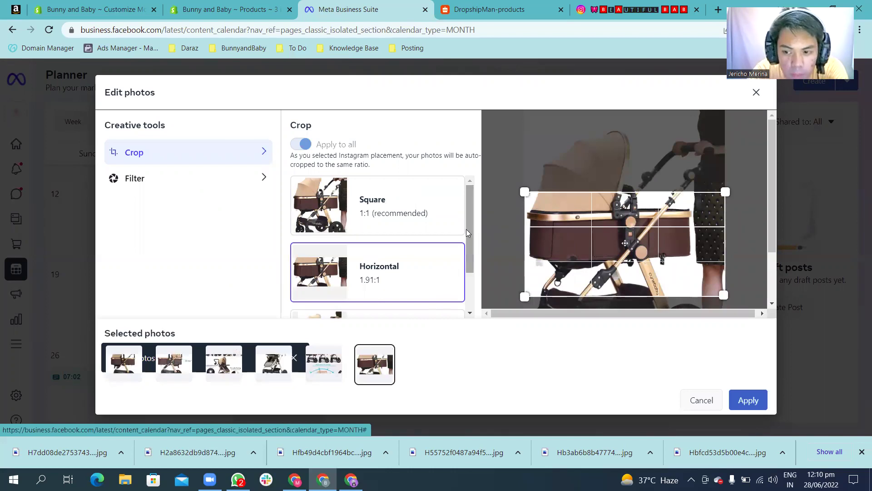
pyautogui.click(468, 305)
pyautogui.click(411, 307)
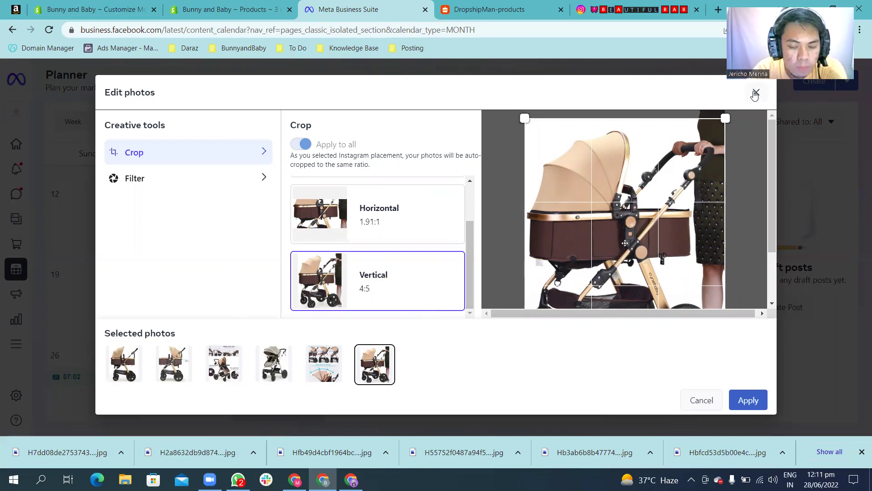
pyautogui.click(718, 388)
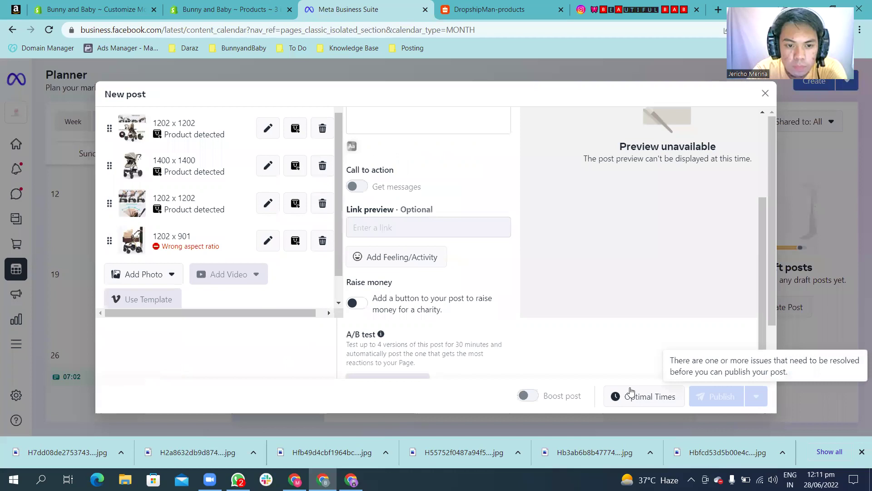
# Step: Remove the 1202 x 901 photo with the wrong aspect ratio and the second stroller photo from the post's media
pyautogui.click(322, 241)
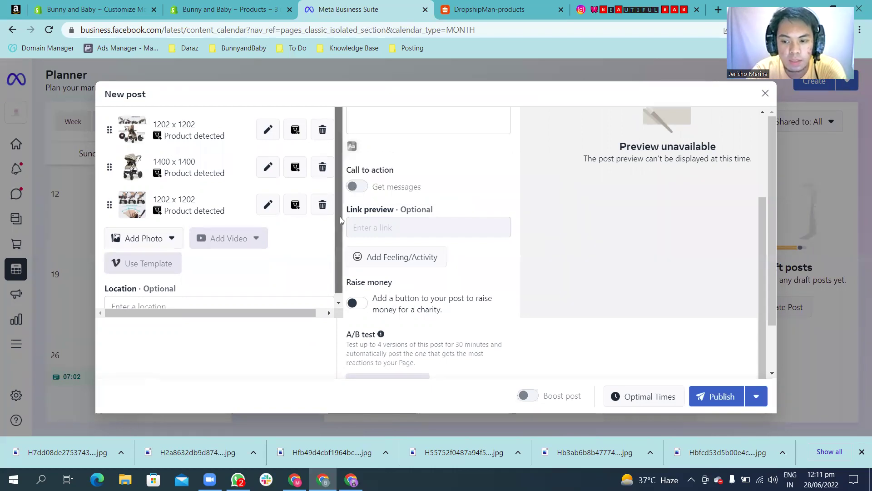
pyautogui.scroll(2, 339, 123)
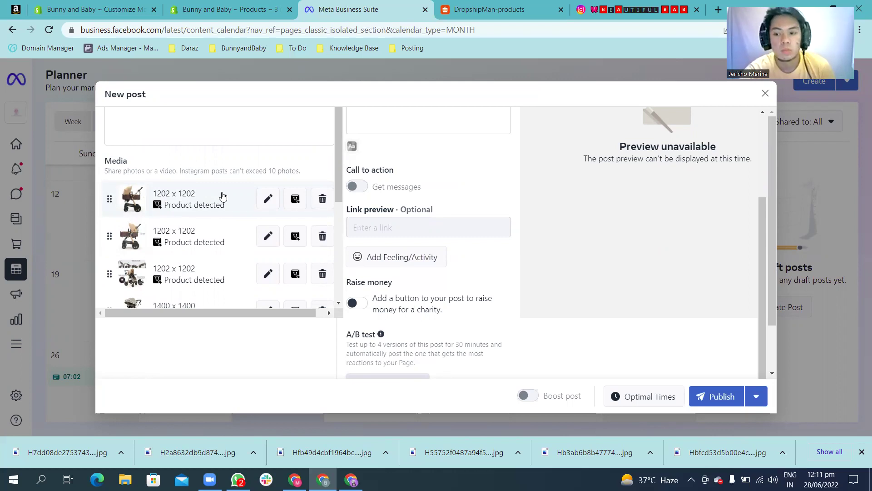
pyautogui.moveTo(338, 163); pyautogui.dragTo(339, 197)
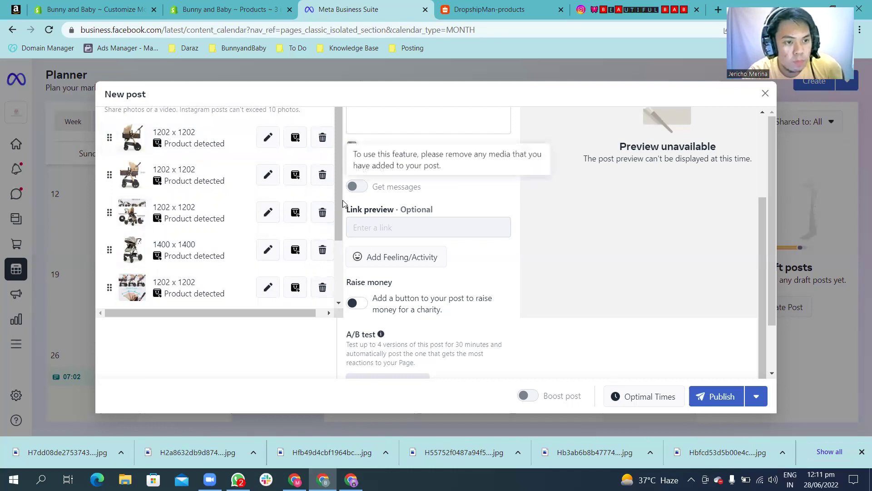
pyautogui.moveTo(339, 206); pyautogui.dragTo(354, 161)
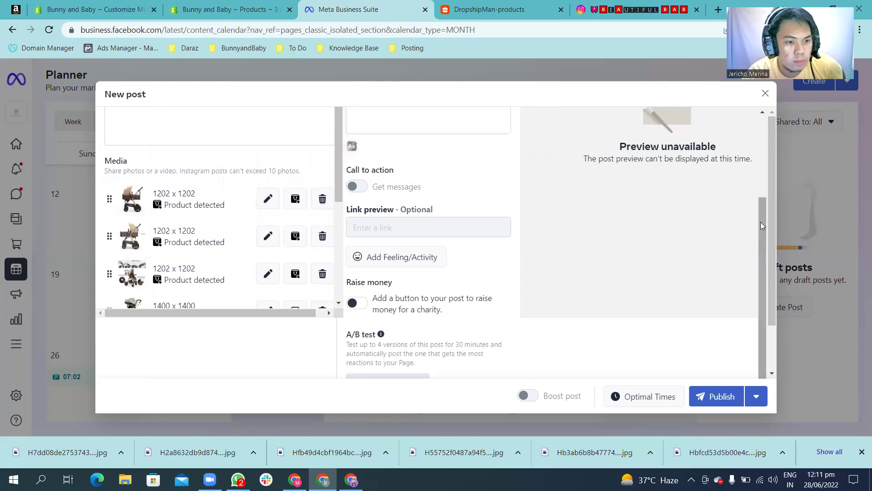
pyautogui.moveTo(762, 226); pyautogui.dragTo(758, 112)
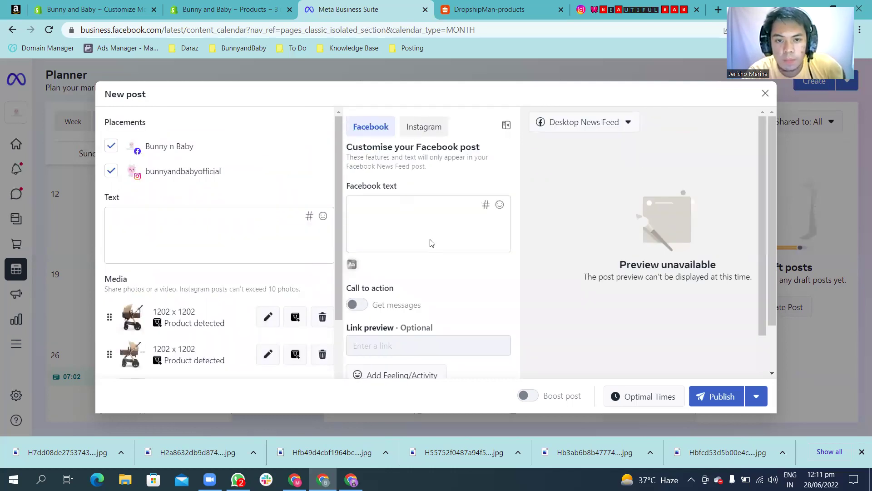
pyautogui.click(231, 231)
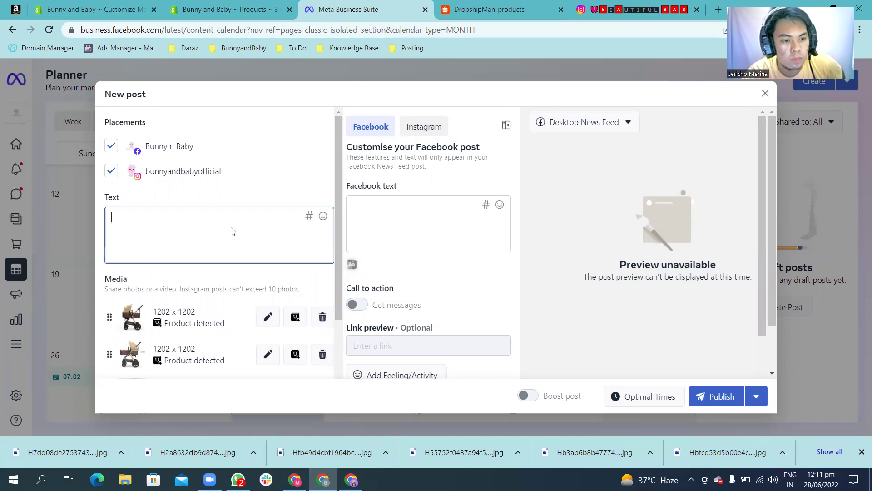
pyautogui.click(322, 354)
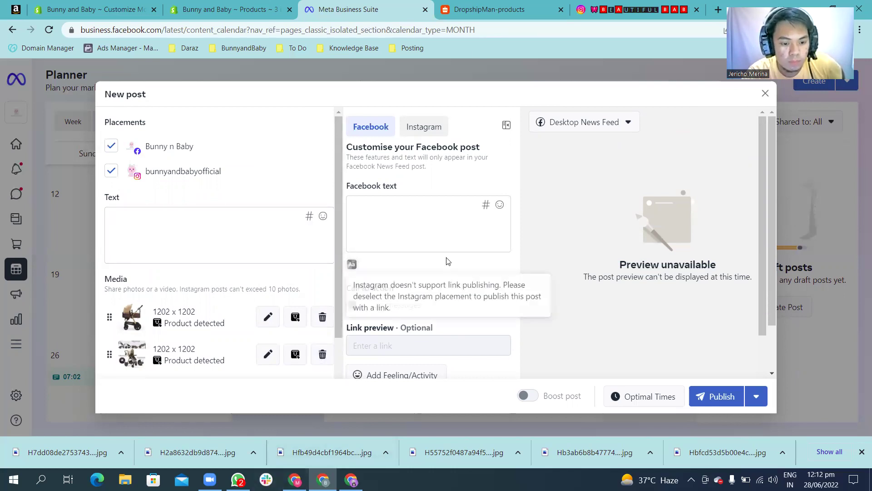
# Step: Switch to the Task Management Google Doc and copy the posting template from the SELF TIE SLEEVELESS ROMPER title through the last hashtags
pyautogui.click(351, 479)
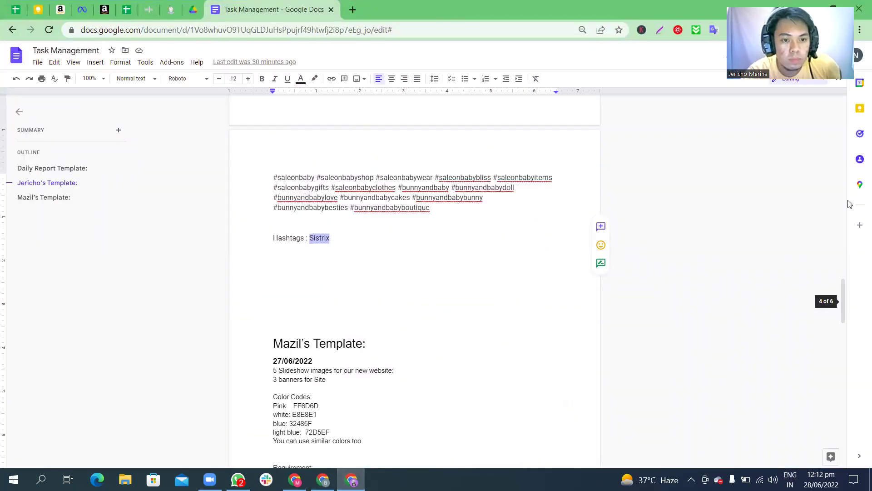
pyautogui.rightClick(848, 201)
pyautogui.click(764, 151)
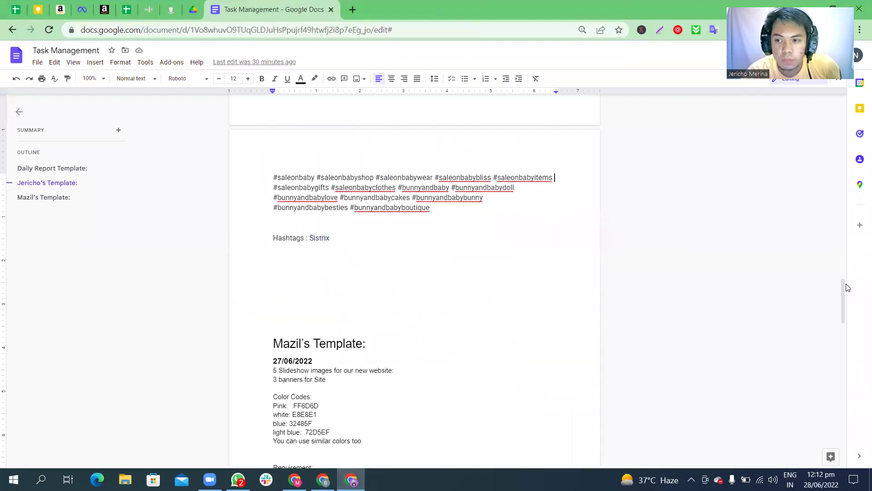
pyautogui.moveTo(844, 296); pyautogui.dragTo(843, 237)
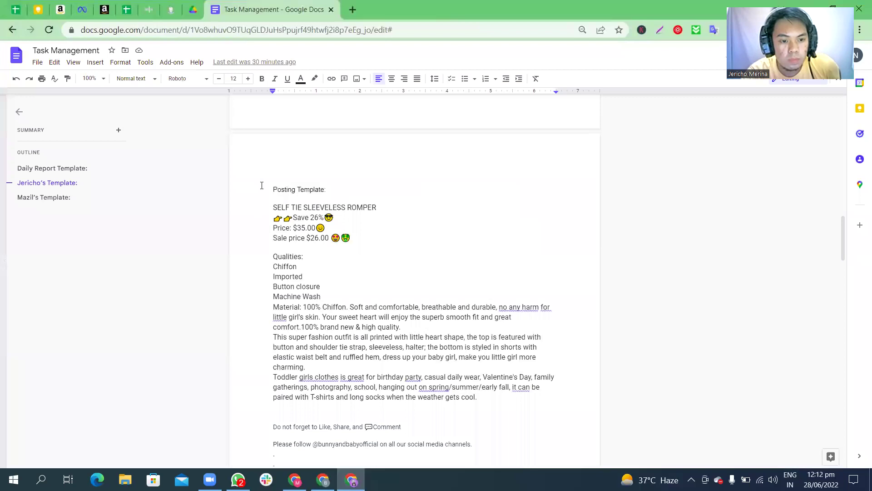
pyautogui.moveTo(272, 208); pyautogui.dragTo(487, 371)
pyautogui.hotkey('shift', 'Down')
pyautogui.hotkey('shift', 'Down')
pyautogui.hotkey('shift', 'Down')
pyautogui.hotkey('shift', 'Down')
pyautogui.hotkey('shift', 'Down')
pyautogui.hotkey('shift', 'Down')
pyautogui.hotkey('shift', 'Down')
pyautogui.hotkey('shift', 'Down')
pyautogui.hotkey('shift', 'Down')
pyautogui.hotkey('shift', 'Down')
pyautogui.hotkey('shift', 'Down')
pyautogui.hotkey('shift', 'Down')
pyautogui.hotkey('shift', 'Down')
pyautogui.hotkey('shift', 'Down')
pyautogui.hotkey('shift', 'Down')
pyautogui.hotkey('shift', 'Down')
pyautogui.hotkey('shift', 'Down')
pyautogui.hotkey('shift', 'Down')
pyautogui.hotkey('shift', 'Down')
pyautogui.hotkey('shift', 'Down')
pyautogui.hotkey('shift', 'Down')
pyautogui.hotkey('shift', 'Down')
pyautogui.hotkey('shift', 'Down')
pyautogui.hotkey('shift', 'Down')
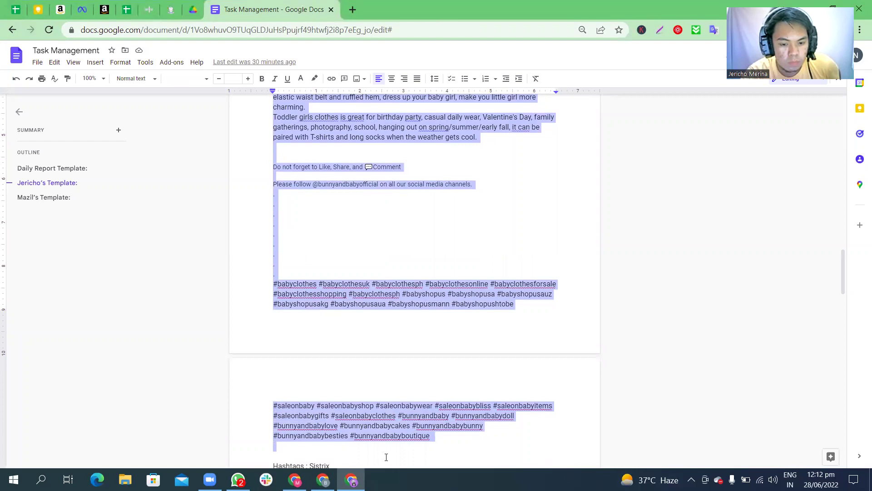
# Step: Switch back to Meta Business Suite, paste the copied template as the new post's text and return to its beginning
pyautogui.click(323, 479)
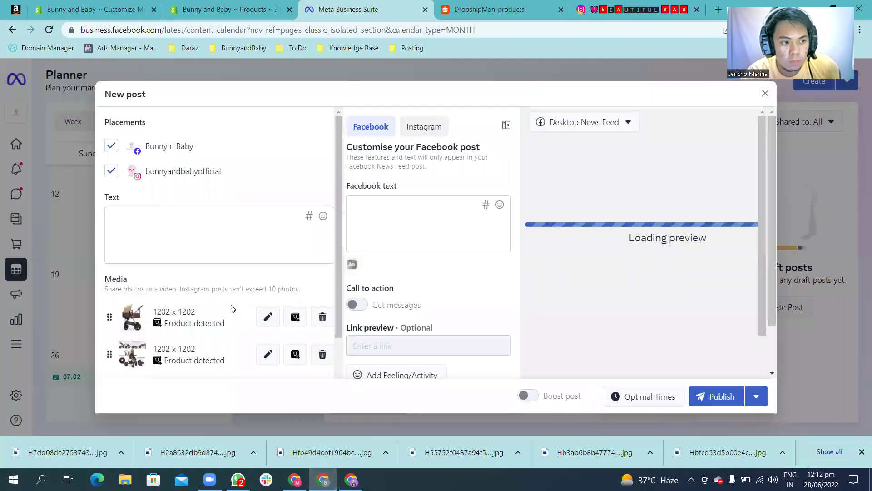
pyautogui.click(210, 251)
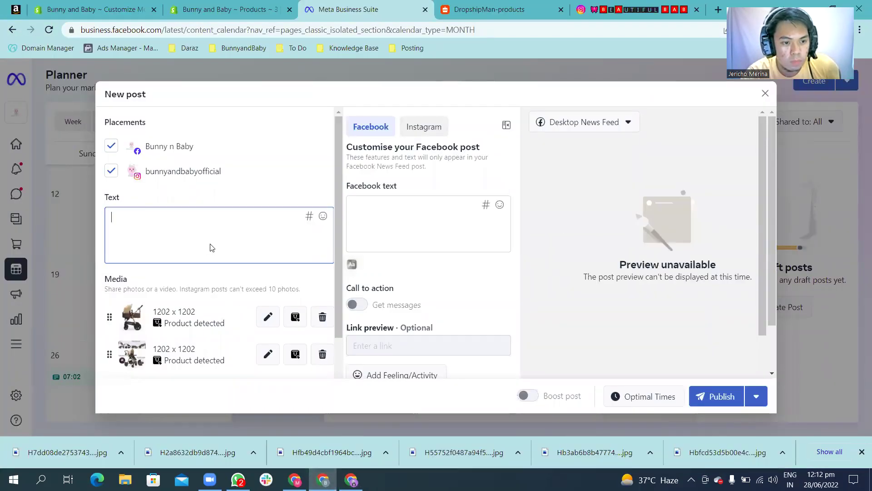
pyautogui.hotkey('ctrl', 'v')
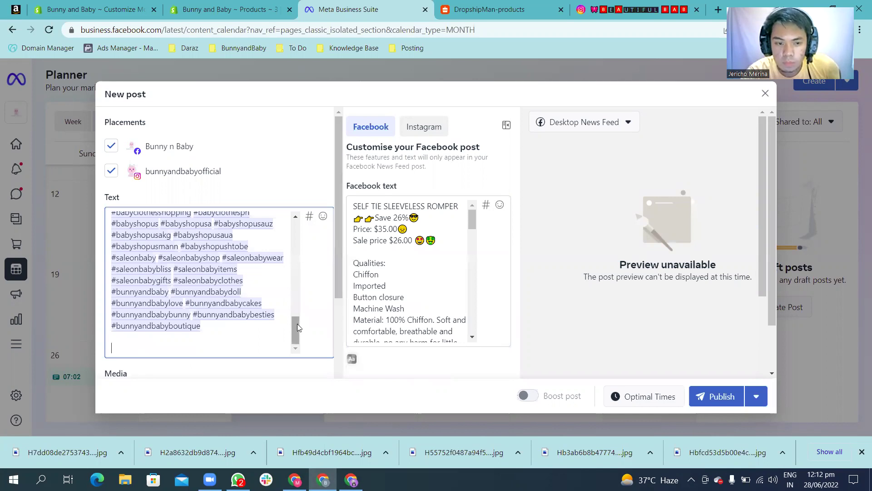
pyautogui.moveTo(295, 329); pyautogui.dragTo(291, 212)
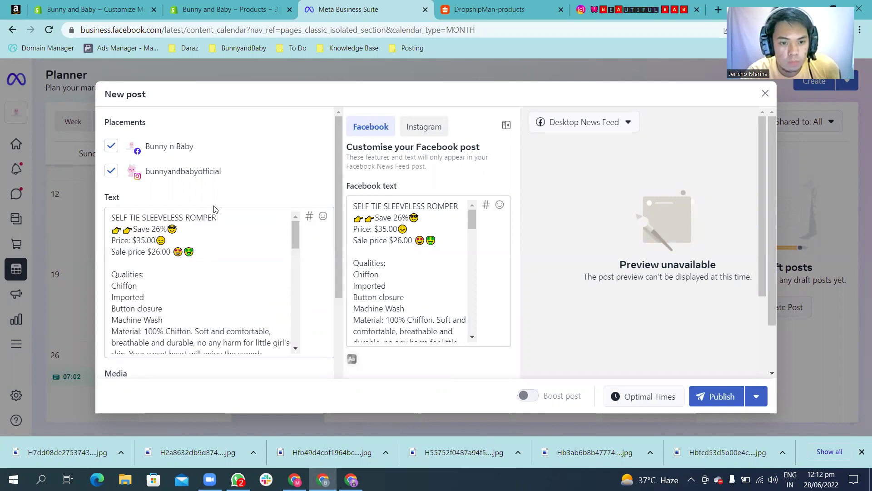
# Step: Copy the product title from Shopify and replace the romper title in the post text with "3 in 1 Foldable Stroller"
pyautogui.click(223, 9)
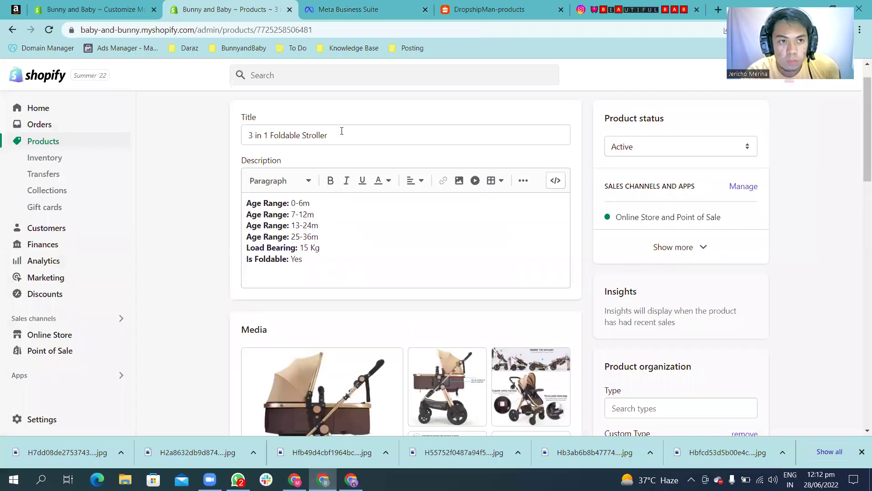
pyautogui.tripleClick(342, 131)
pyautogui.hotkey('ctrl', 'c')
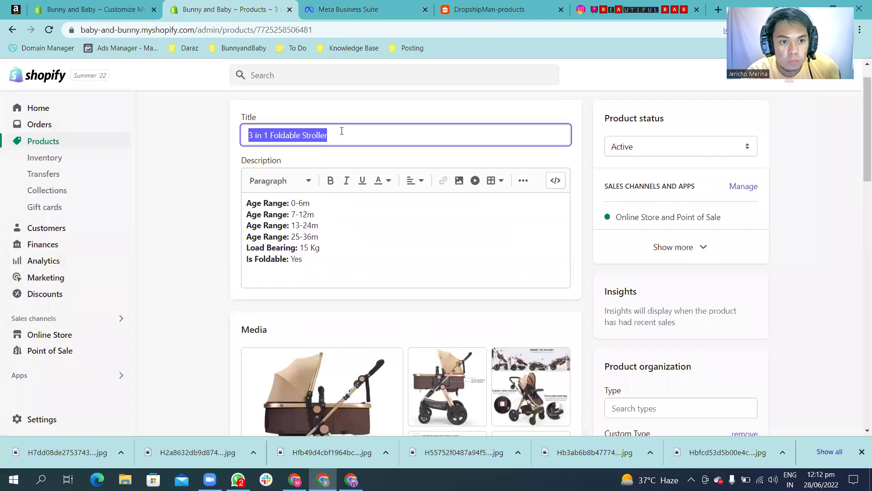
pyautogui.click(359, 9)
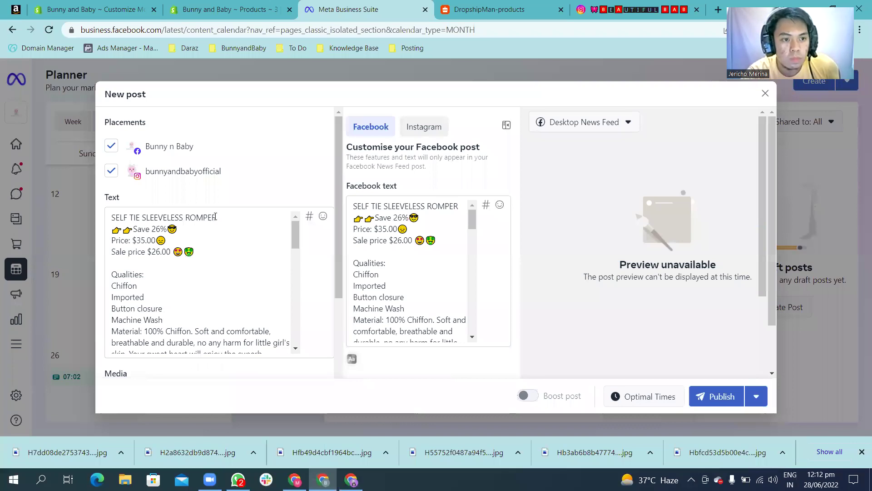
pyautogui.tripleClick(108, 220)
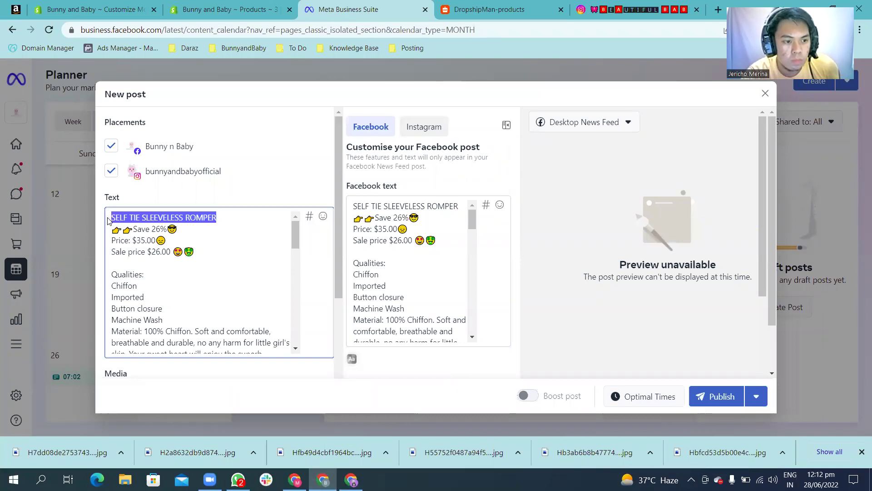
pyautogui.hotkey('ctrl', 'v')
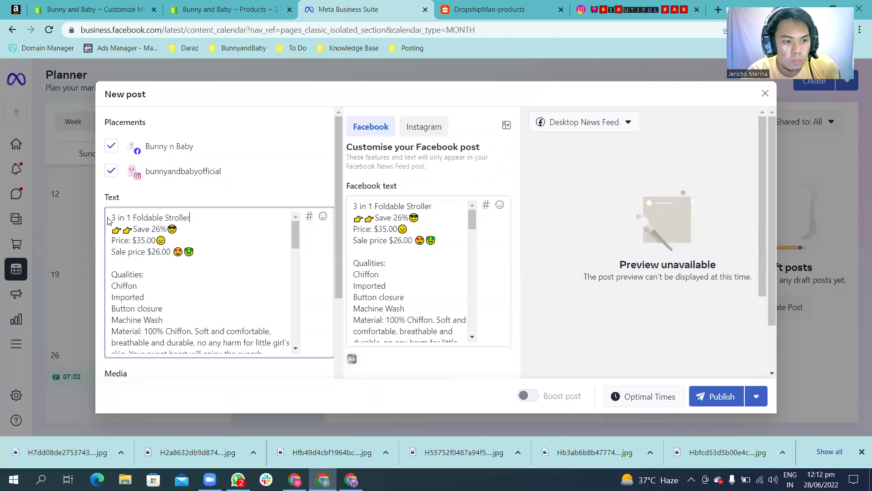
# Step: Open the 3 in 1 Foldable Stroller's live store page from its Shopify product page and check the price and discount
pyautogui.click(217, 10)
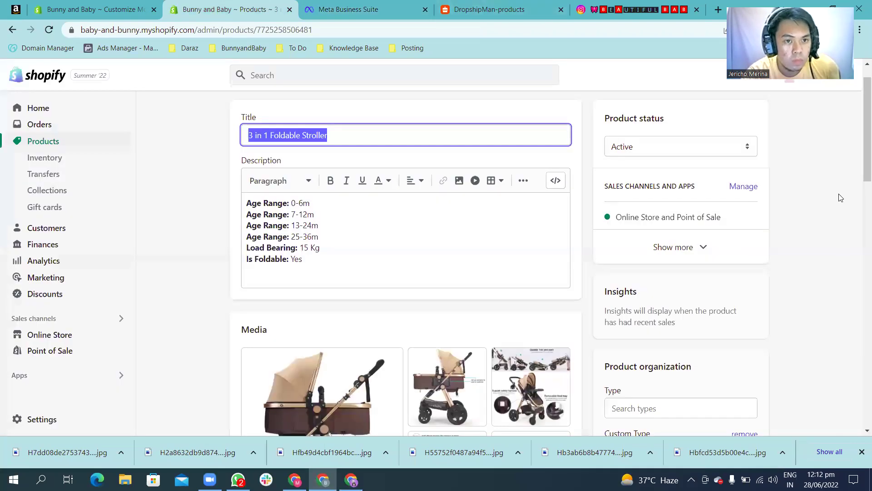
pyautogui.scroll(1, 861, 137)
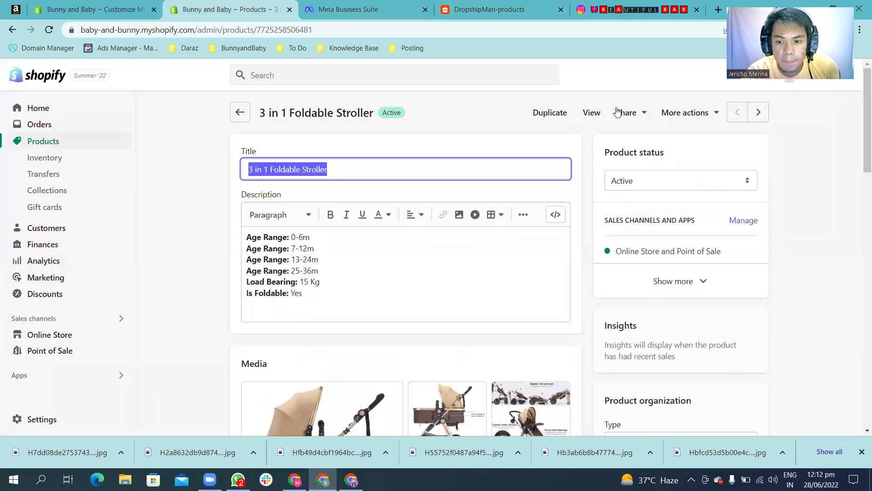
pyautogui.click(592, 115)
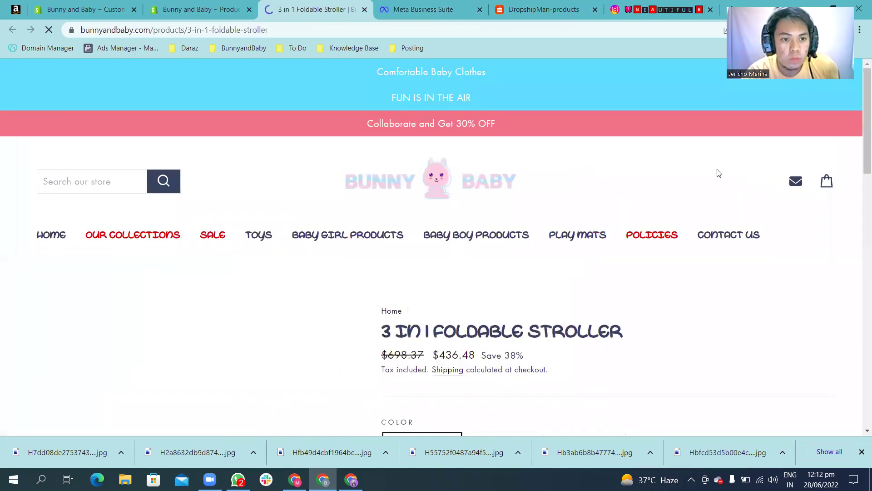
pyautogui.scroll(-4, 859, 127)
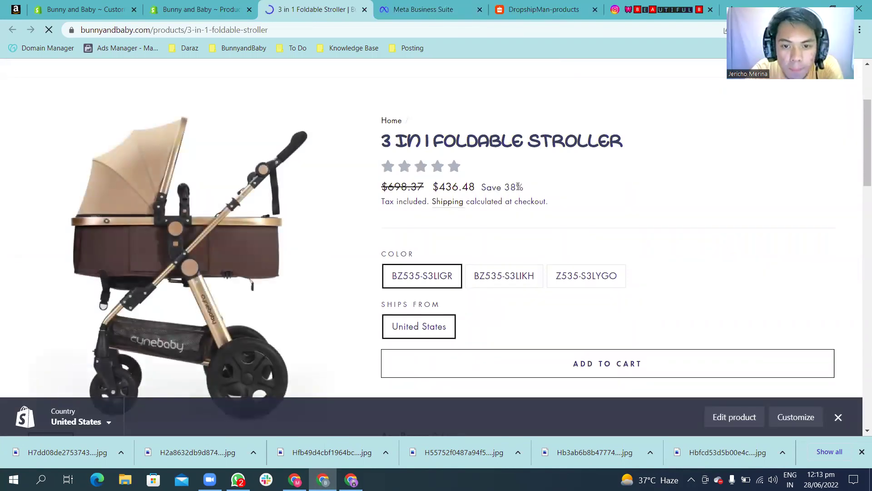
pyautogui.click(238, 4)
# Step: Return to the Meta Business Suite post and set the discount in its text to "Save 38%"
pyautogui.click(435, 5)
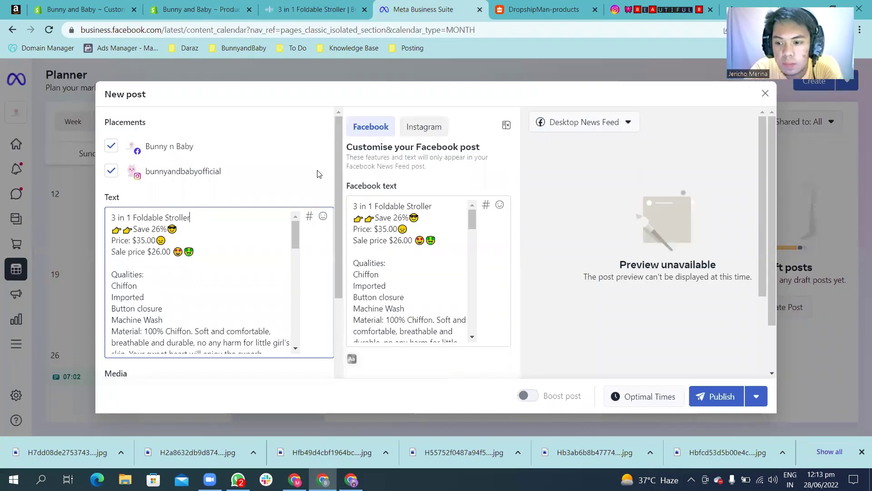
pyautogui.click(160, 230)
pyautogui.press('BackSpace')
pyautogui.press('BackSpace')
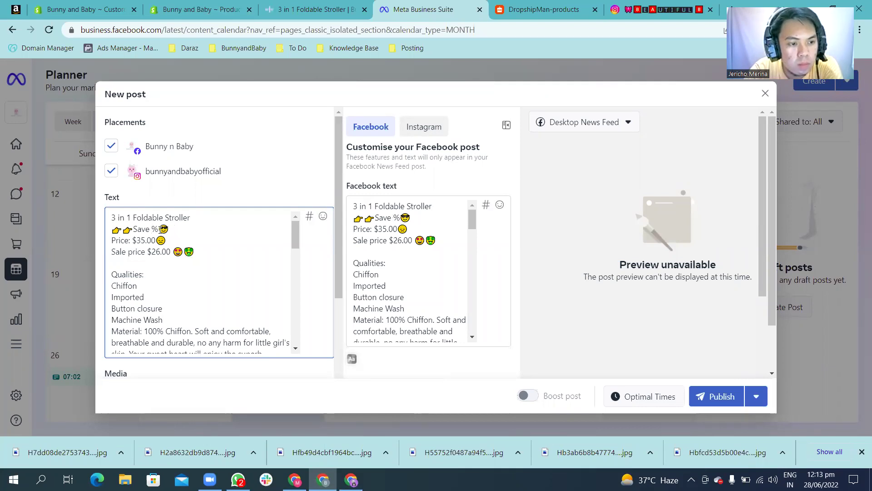
pyautogui.write('38')
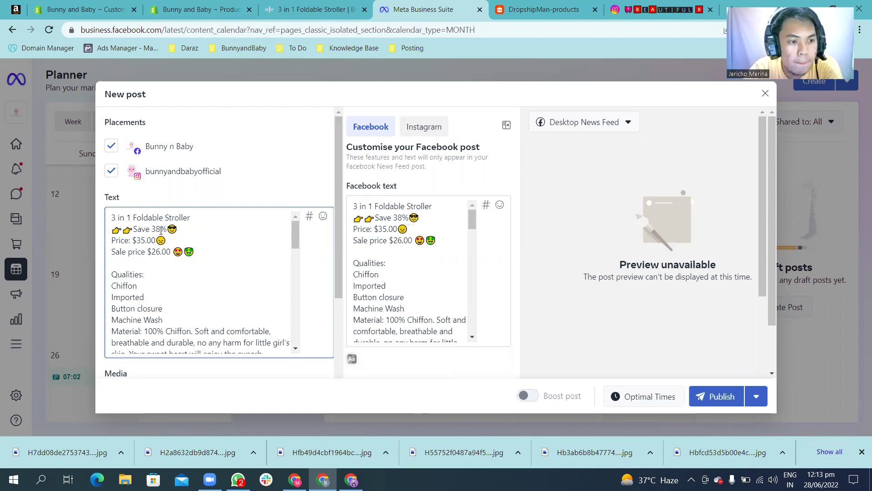
# Step: Check the original price on the stroller's store page and set the price in the post text to $698.37
pyautogui.click(318, 9)
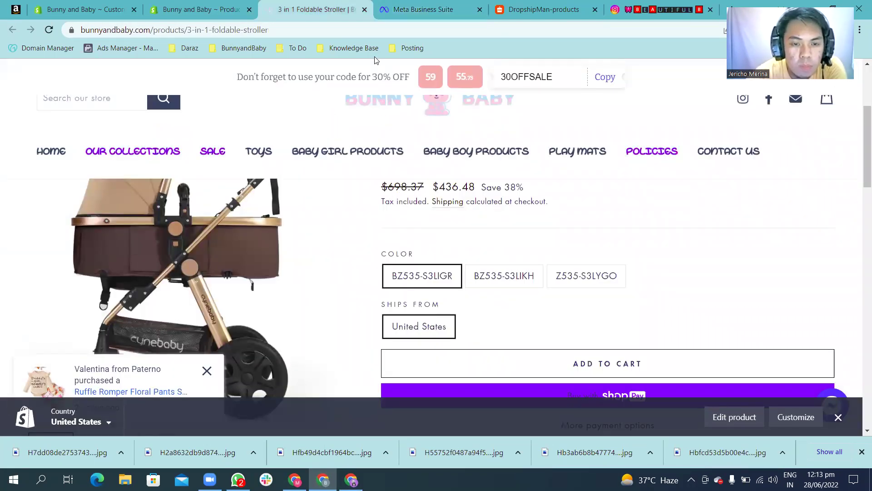
pyautogui.click(390, 6)
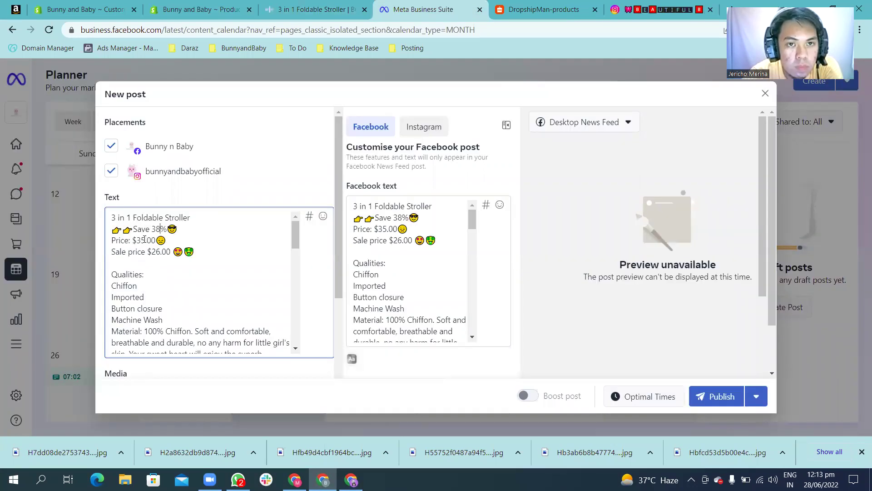
pyautogui.press('BackSpace')
pyautogui.press('BackSpace')
pyautogui.press('BackSpace')
pyautogui.write('$6')
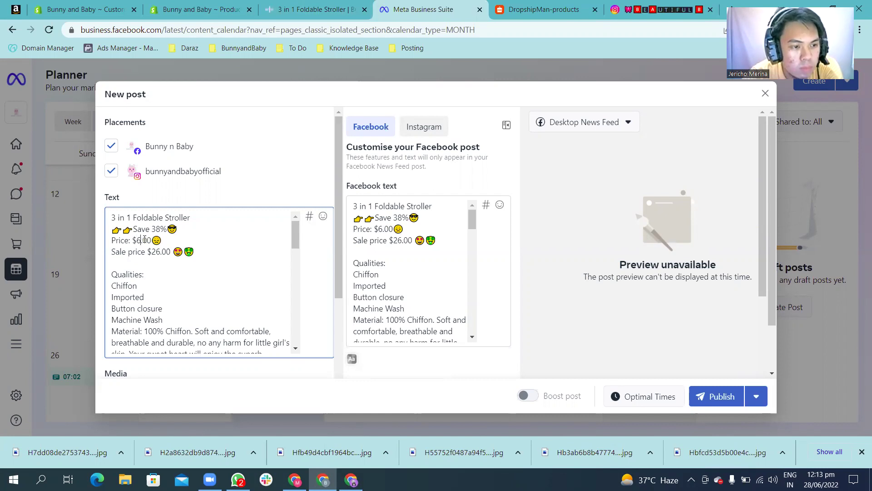
pyautogui.write('98.')
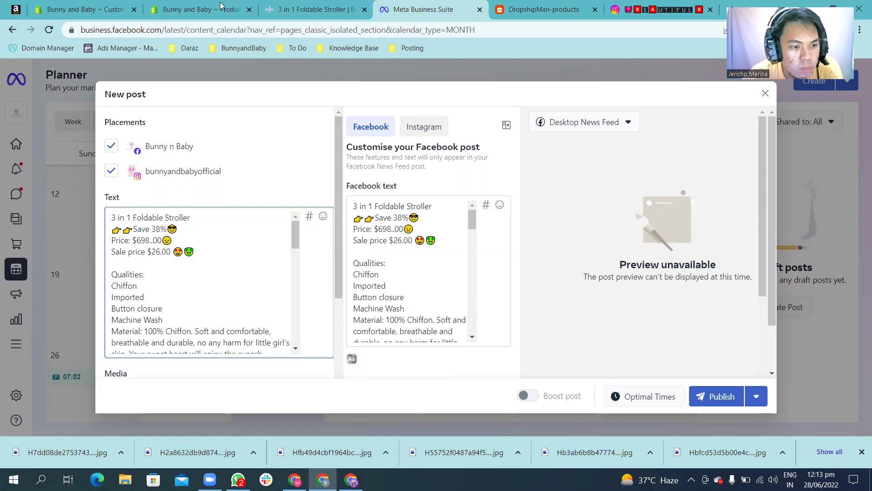
pyautogui.click(317, 9)
pyautogui.click(434, 4)
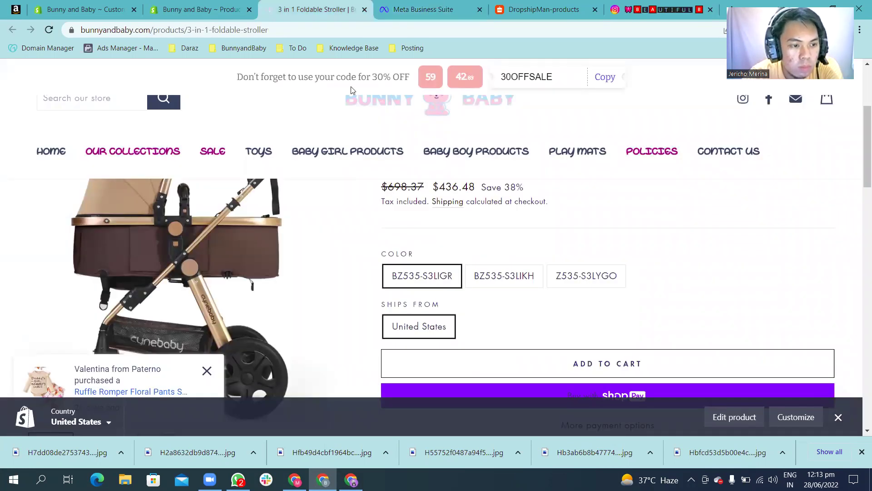
pyautogui.write('37.00😞')
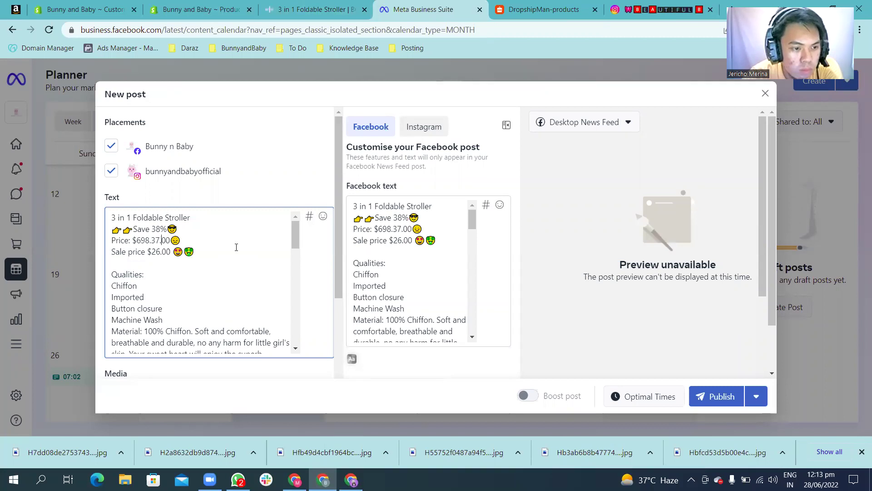
pyautogui.press('Delete')
pyautogui.press('Delete')
pyautogui.press('Delete')
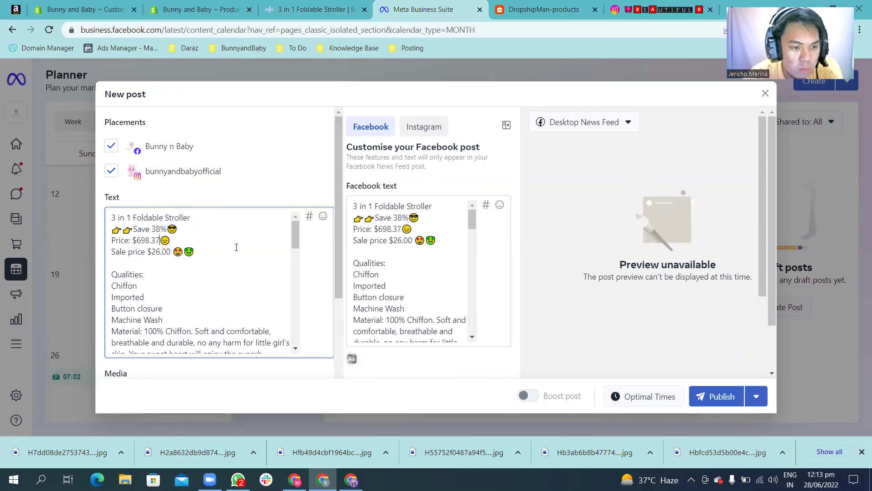
# Step: Copy the sale price from the stroller's store page and replace the sale price in the post text with $436.48
pyautogui.click(298, 9)
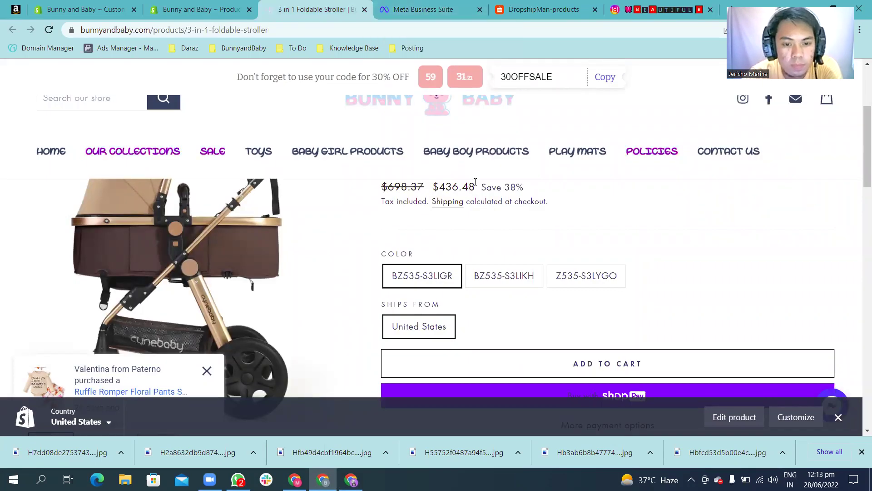
pyautogui.moveTo(475, 182); pyautogui.dragTo(436, 188)
pyautogui.hotkey('ctrl', 'c')
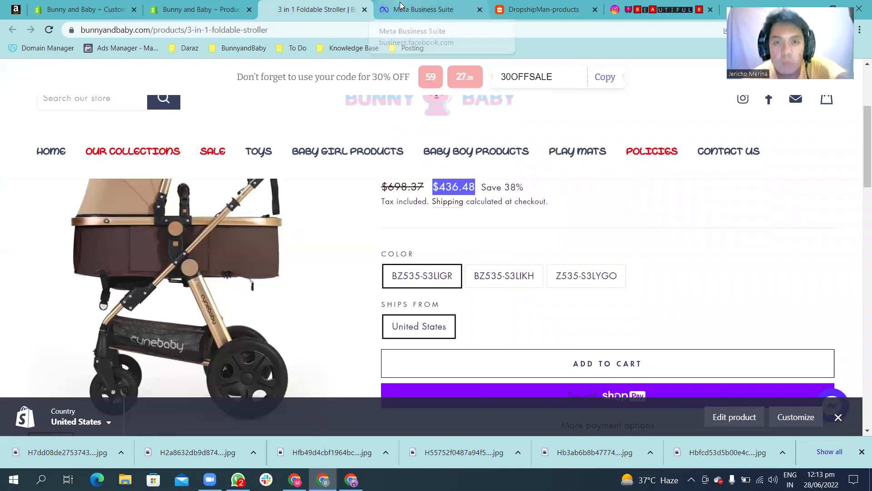
pyautogui.click(422, 9)
pyautogui.moveTo(170, 252); pyautogui.dragTo(146, 256)
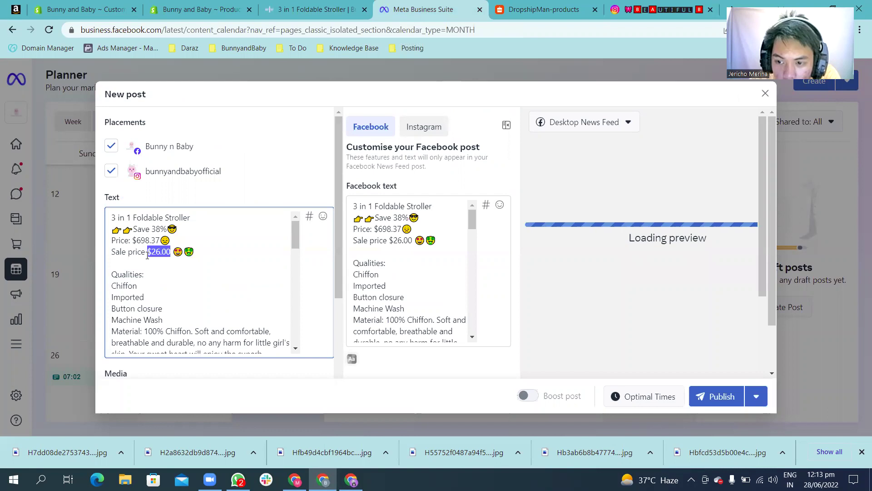
pyautogui.hotkey('ctrl', 'v')
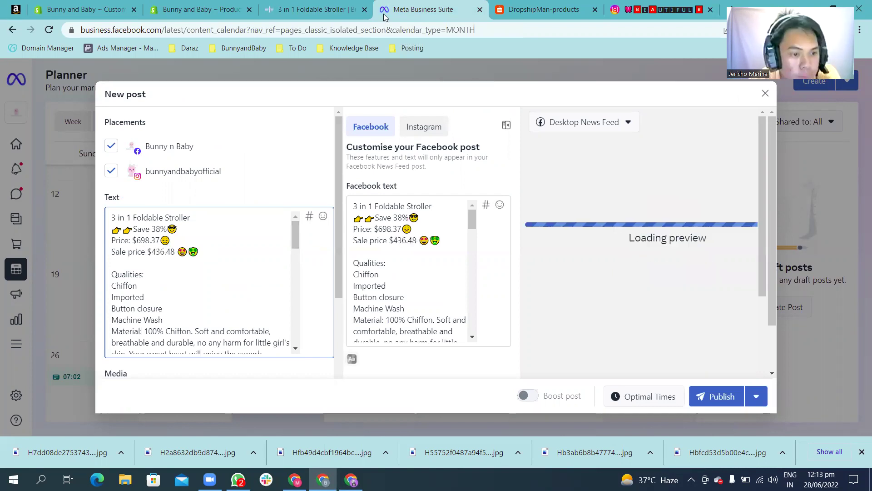
# Step: Copy the stroller's specifications from its store page, from the age ranges through load bearing and foldability
pyautogui.click(300, 7)
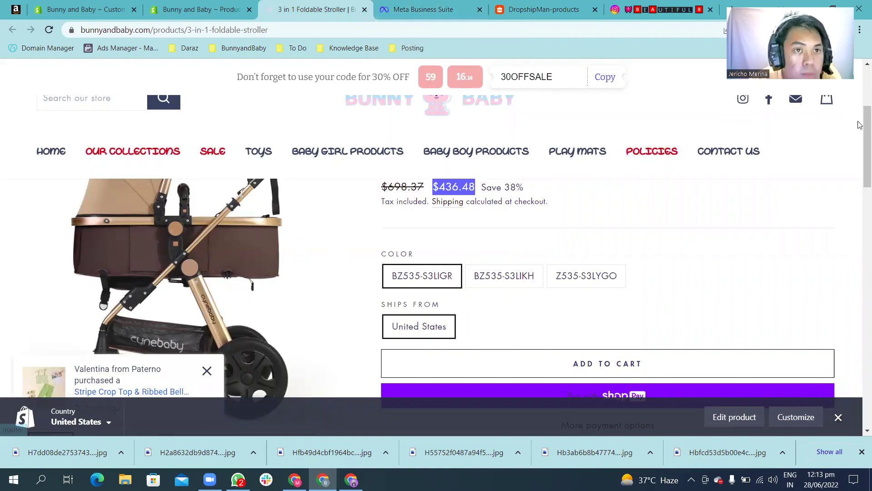
pyautogui.moveTo(860, 133); pyautogui.dragTo(860, 177)
pyautogui.scroll(-2, 700, 225)
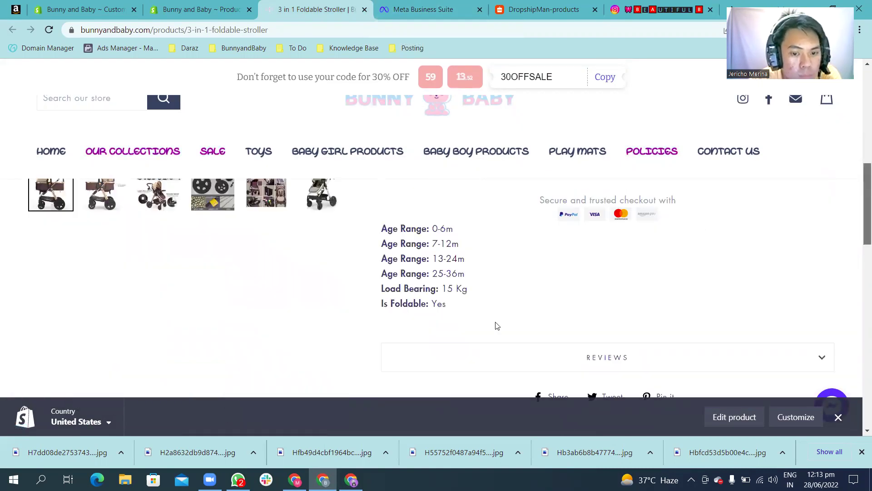
pyautogui.moveTo(389, 252)
pyautogui.mouseDown()
pyautogui.moveTo(372, 201)
pyautogui.moveTo(380, 236)
pyautogui.mouseUp()
pyautogui.hotkey('ctrl', 'c')
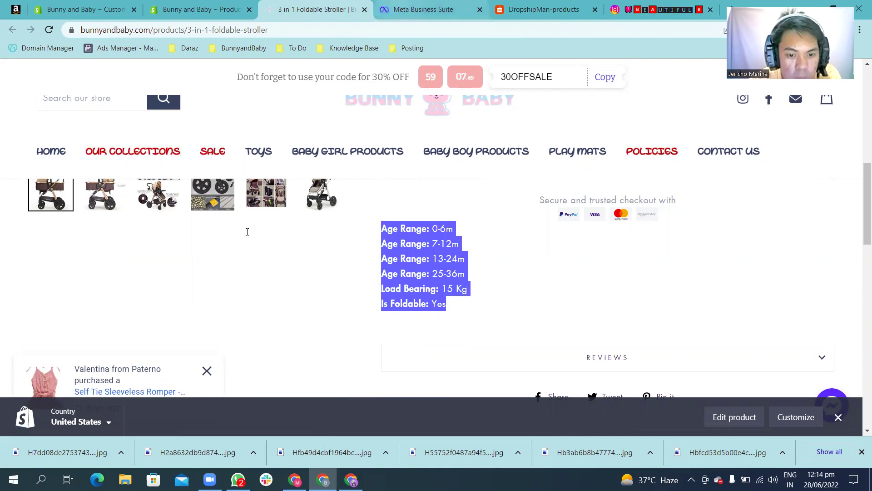
# Step: Return to the Meta Business Suite post and delete the romper details between the "Qualities:" heading and the like-and-share line
pyautogui.hotkey('ctrl', 'Tab')
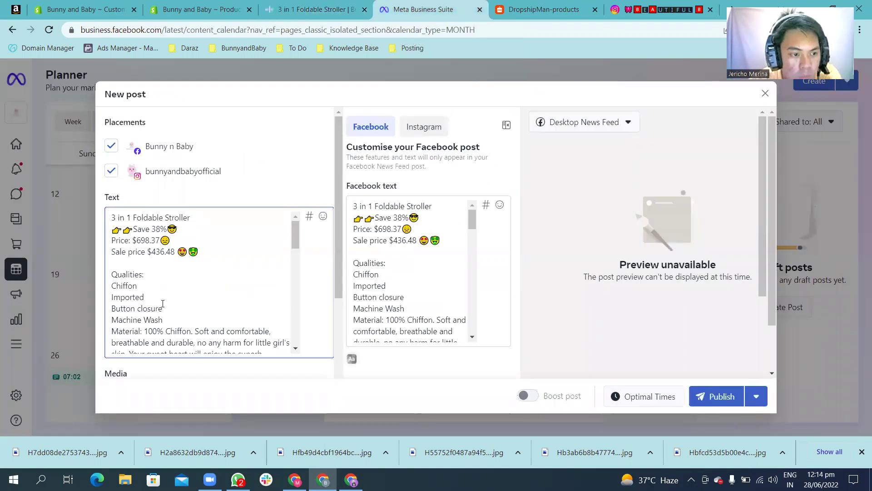
pyautogui.moveTo(111, 285); pyautogui.dragTo(139, 296)
pyautogui.moveTo(254, 359); pyautogui.dragTo(266, 306)
pyautogui.moveTo(254, 241); pyautogui.dragTo(225, 216)
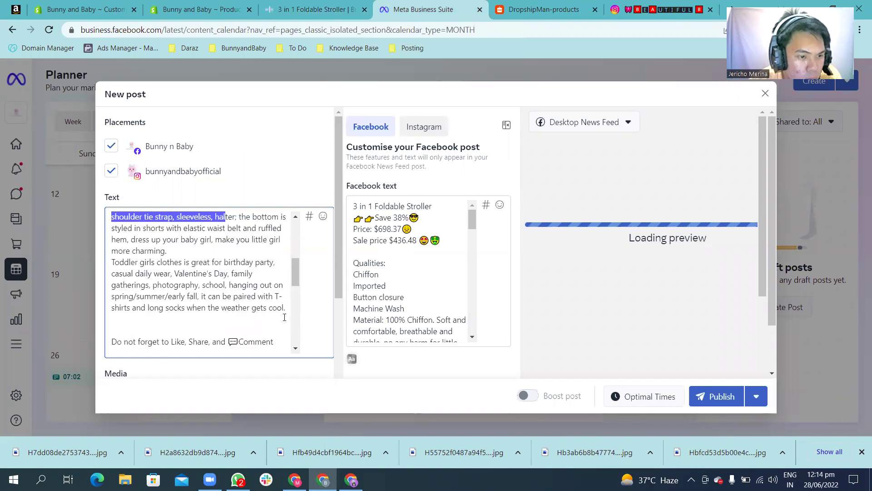
pyautogui.hotkey('ctrl', 'a')
pyautogui.scroll(-10, 264, 253)
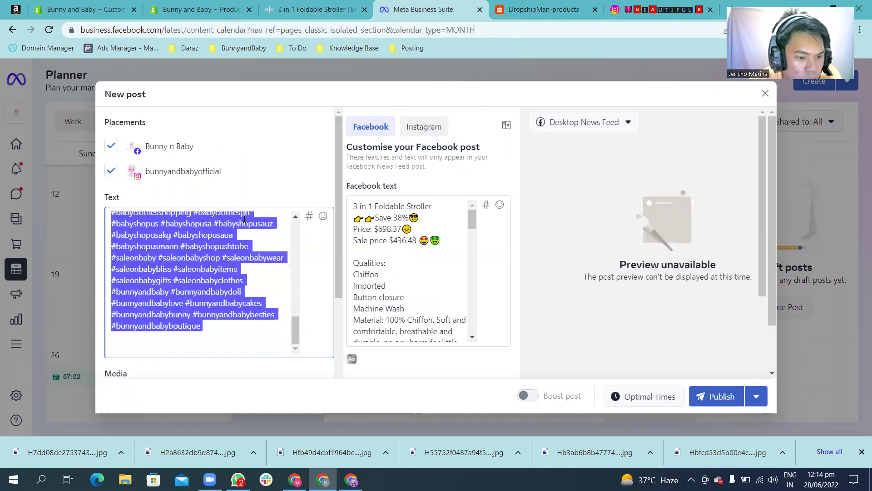
pyautogui.click(238, 212)
pyautogui.moveTo(236, 218); pyautogui.dragTo(112, 218)
pyautogui.moveTo(284, 348); pyautogui.dragTo(270, 271)
pyautogui.press('BackSpace')
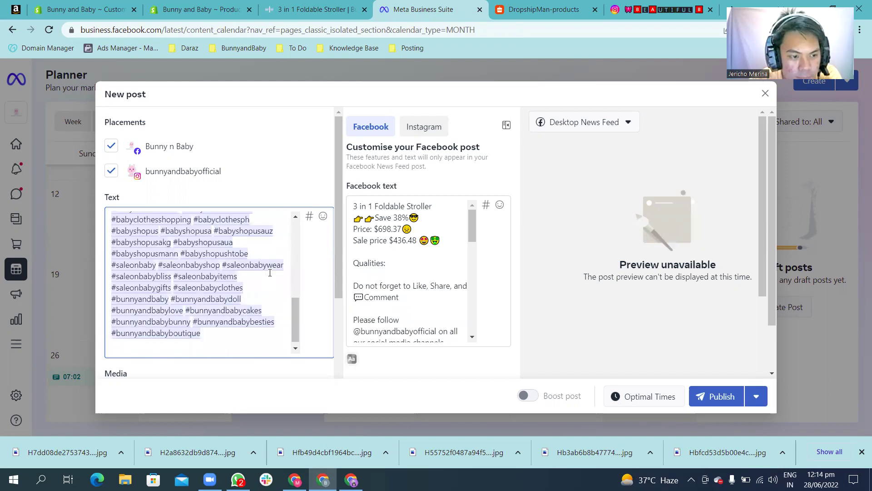
# Step: Paste the copied stroller specifications on a new line under the "Qualities:" heading in the post text
pyautogui.scroll(5, 286, 260)
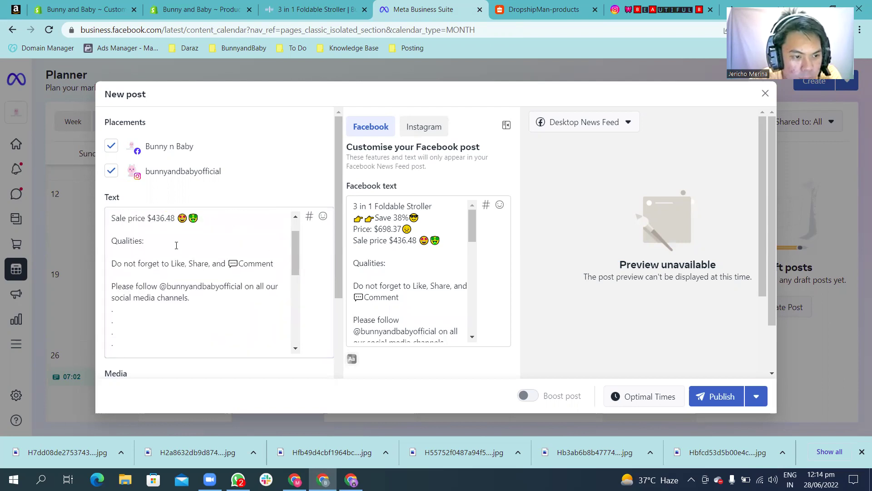
pyautogui.click(149, 240)
pyautogui.press('Return')
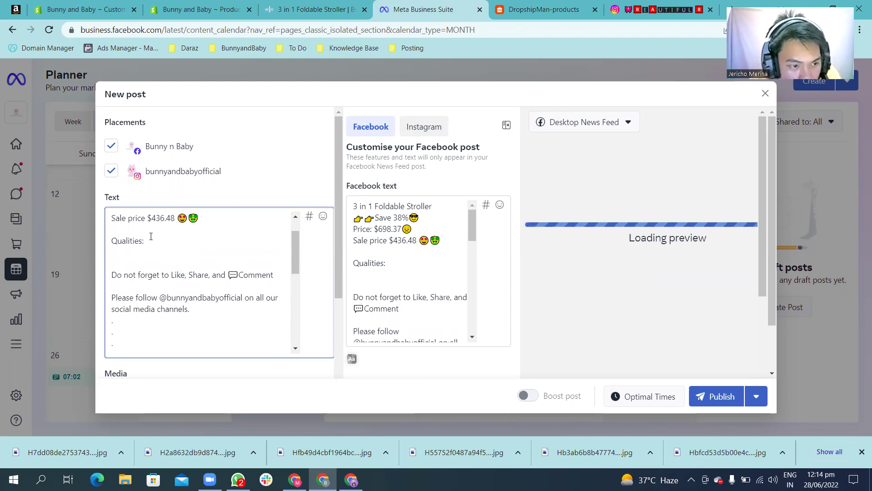
pyautogui.hotkey('ctrl', 'v')
pyautogui.moveTo(294, 249); pyautogui.dragTo(297, 268)
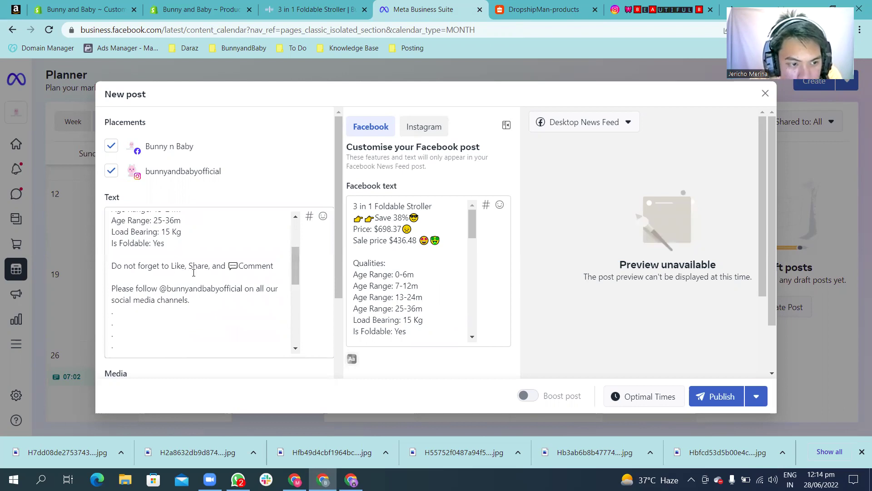
pyautogui.click(242, 288)
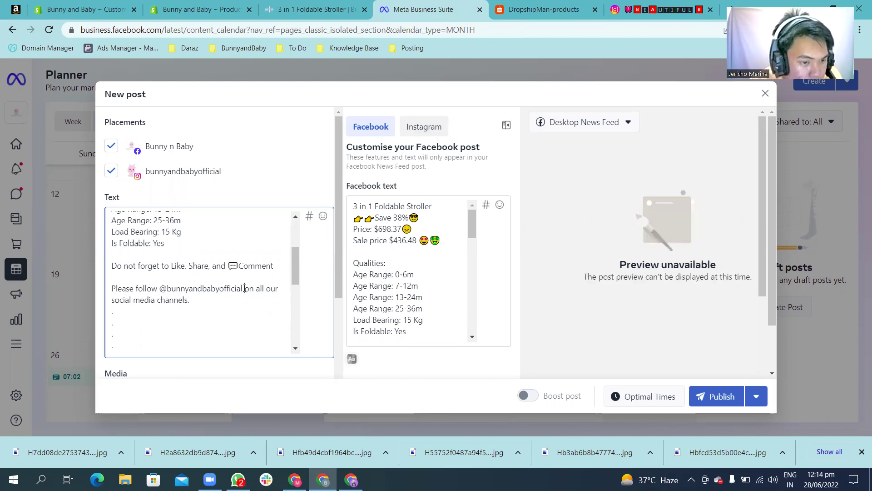
pyautogui.press('BackSpace')
pyautogui.press('BackSpace')
pyautogui.press('BackSpace')
pyautogui.press('BackSpace')
pyautogui.press('BackSpace')
pyautogui.press('BackSpace')
pyautogui.press('BackSpace')
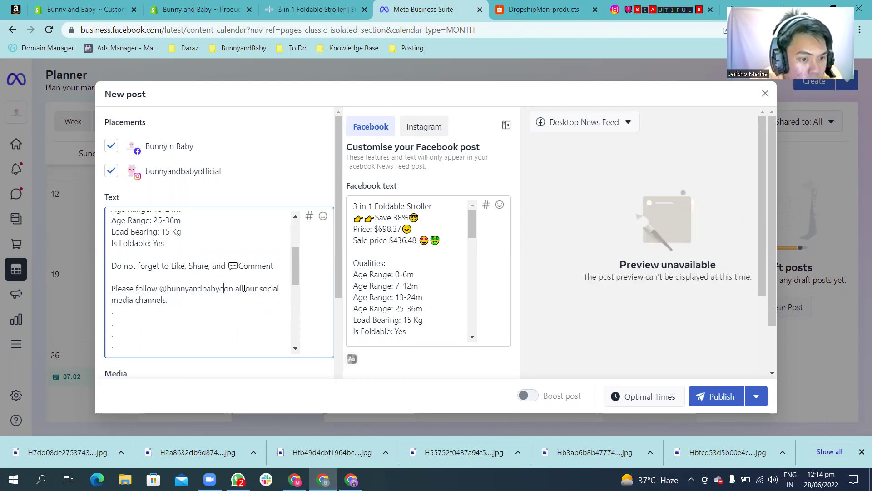
pyautogui.press('BackSpace')
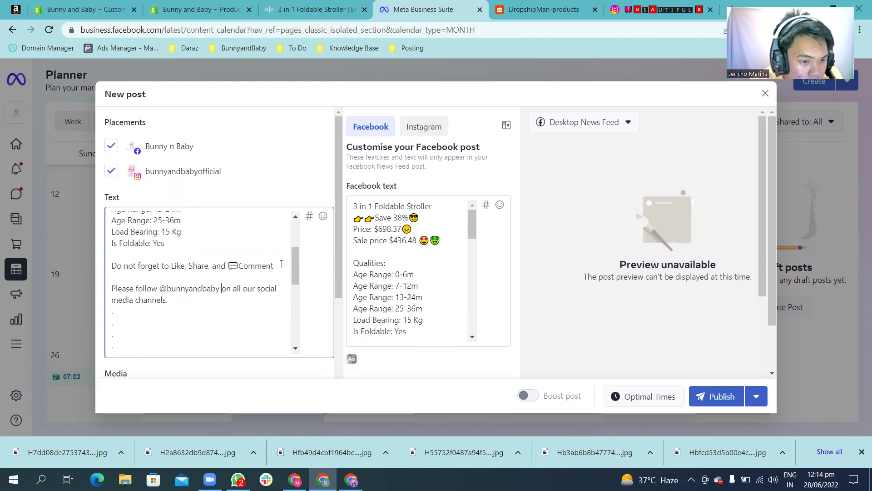
# Step: Show the post's Instagram version, and in a new browser tab search Google for "sistrix" and open its Instagram Hashtag Generator
pyautogui.moveTo(292, 273); pyautogui.dragTo(295, 318)
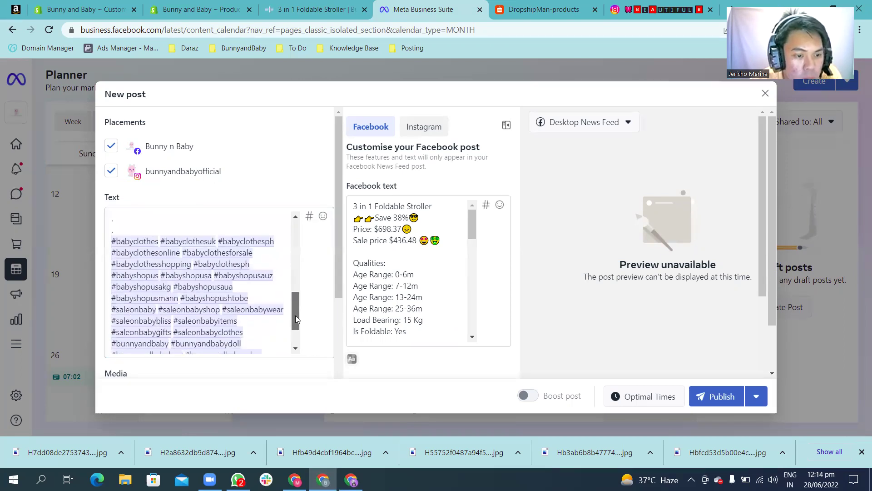
pyautogui.click(427, 130)
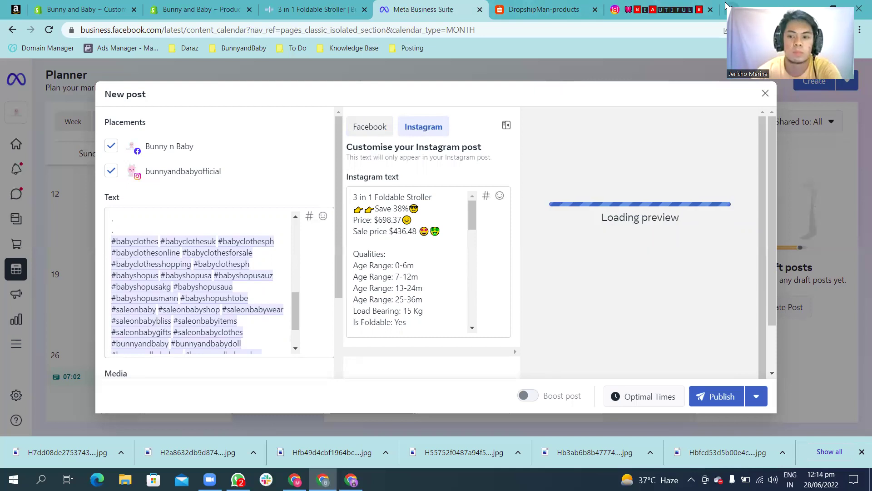
pyautogui.click(726, 6)
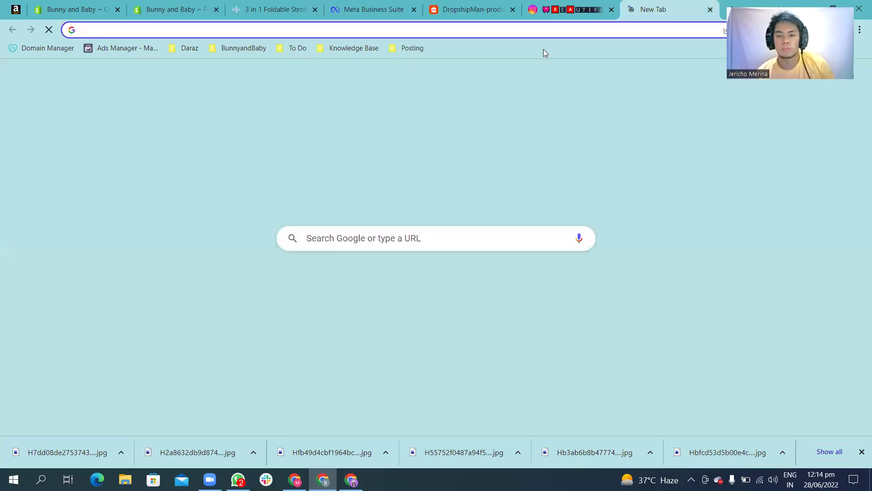
pyautogui.write('sistrix')
pyautogui.press('Return')
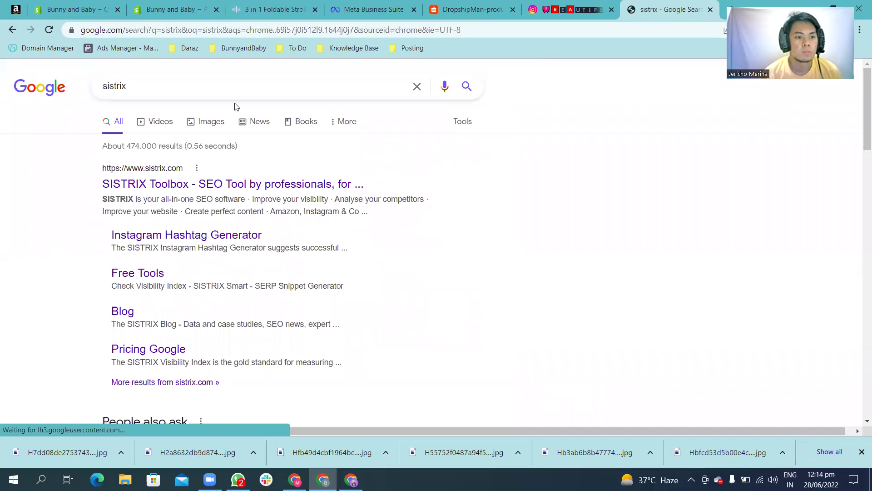
pyautogui.click(162, 241)
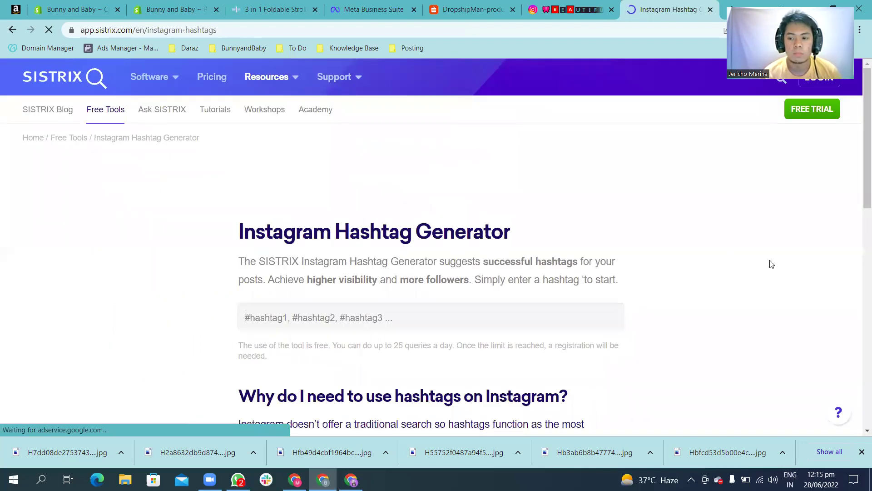
# Step: Enter "stroller" and "babystroller" as seed hashtags in the Instagram Hashtag Generator
pyautogui.scroll(-2, 860, 200)
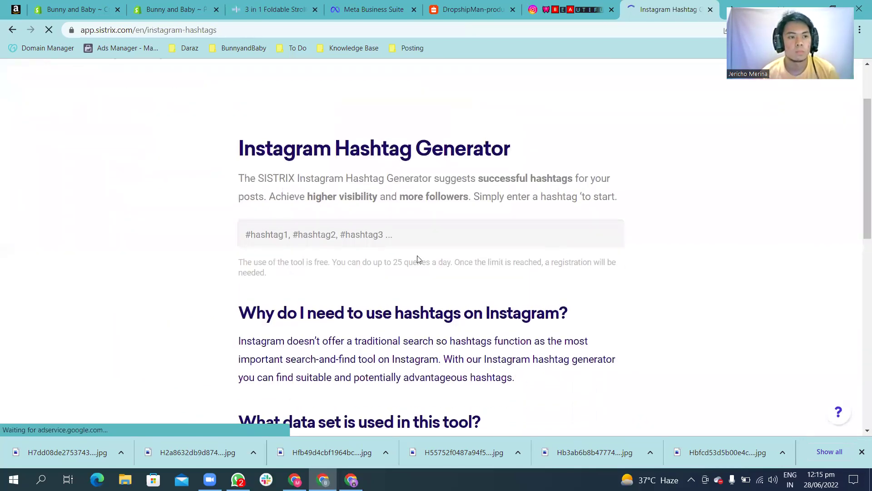
pyautogui.write('stroller')
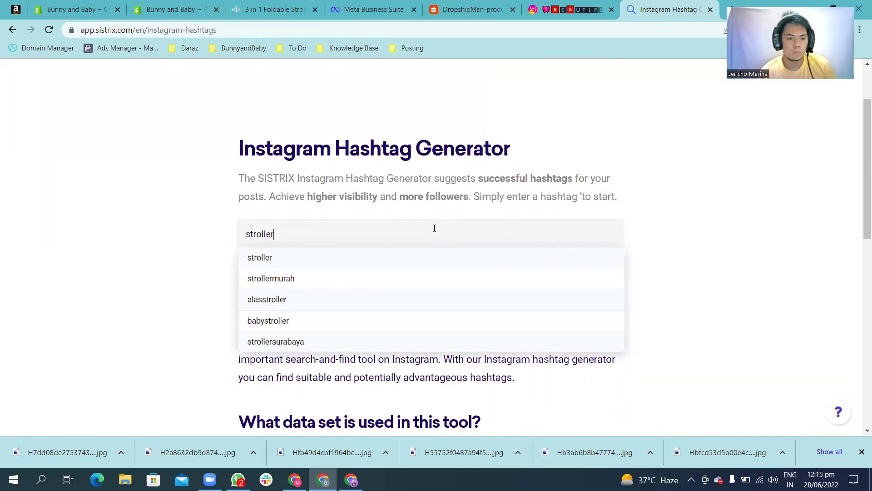
pyautogui.press('Return')
pyautogui.write('babystr')
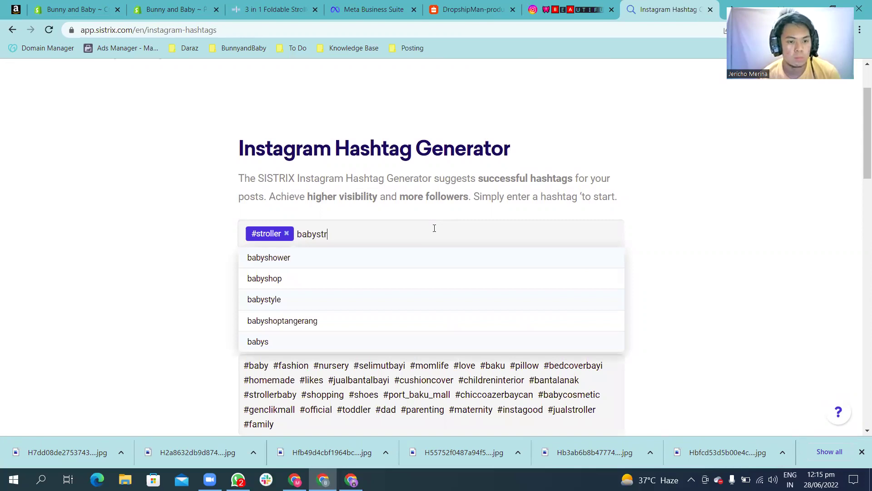
pyautogui.write('oller')
pyautogui.press('Return')
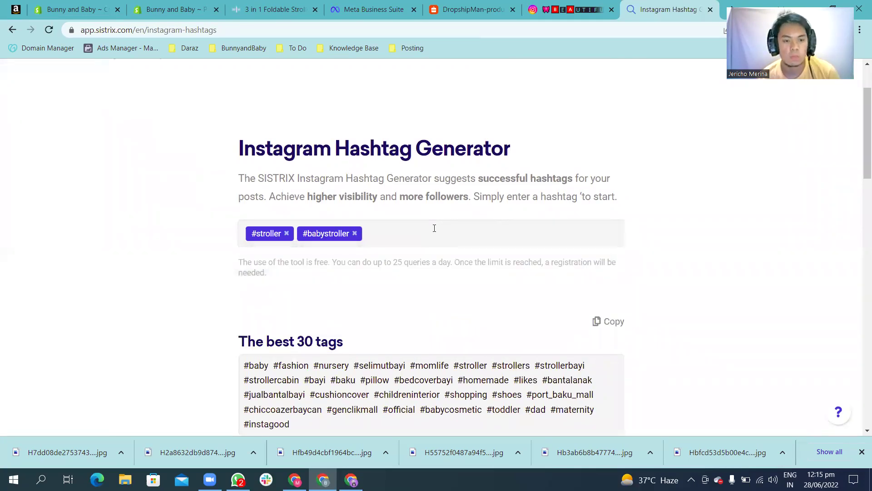
pyautogui.write('comfort')
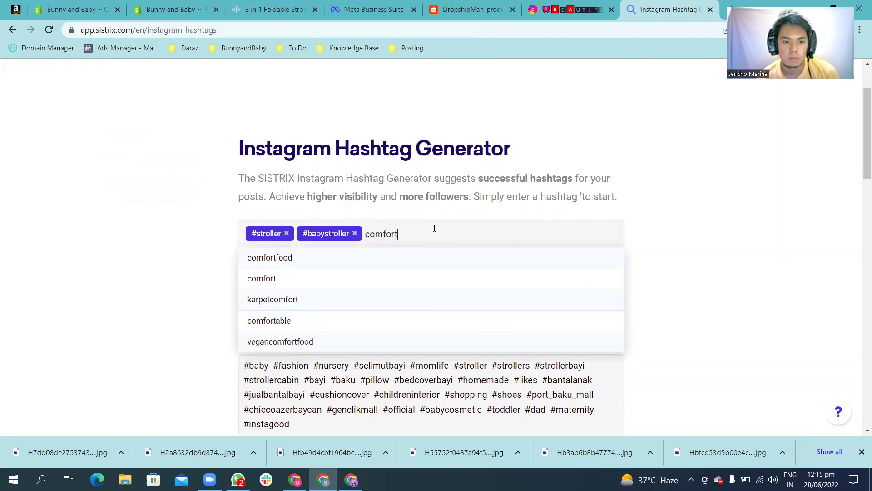
pyautogui.write('able')
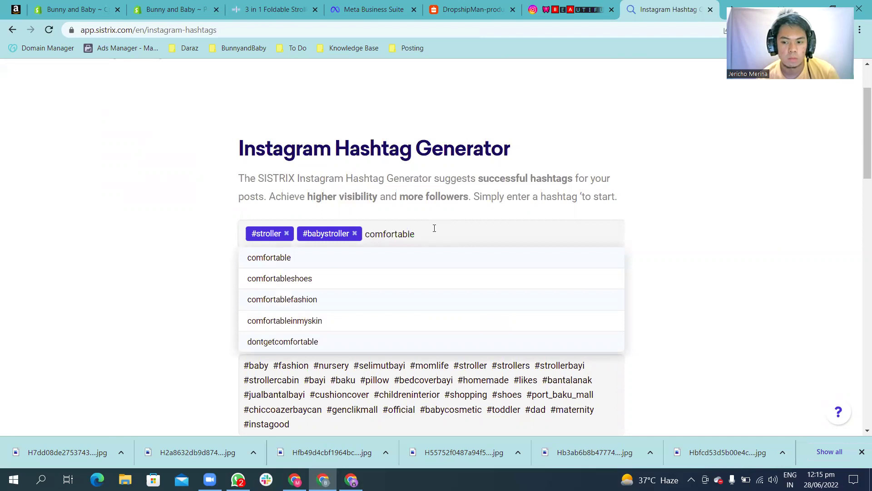
pyautogui.write('stroll')
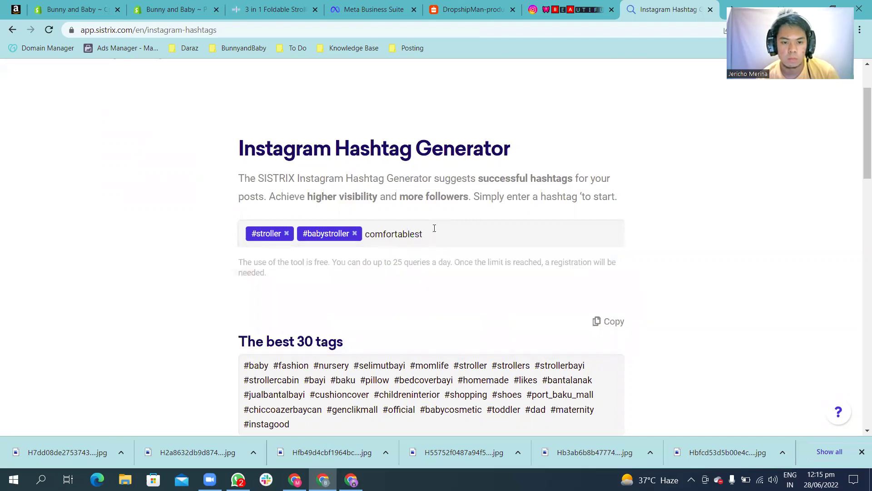
pyautogui.press('BackSpace')
pyautogui.press('BackSpace')
pyautogui.press('BackSpace')
pyautogui.press('BackSpace')
pyautogui.press('BackSpace')
pyautogui.press('BackSpace')
pyautogui.press('BackSpace')
pyautogui.press('BackSpace')
pyautogui.press('BackSpace')
pyautogui.press('BackSpace')
pyautogui.press('BackSpace')
pyautogui.press('BackSpace')
pyautogui.press('BackSpace')
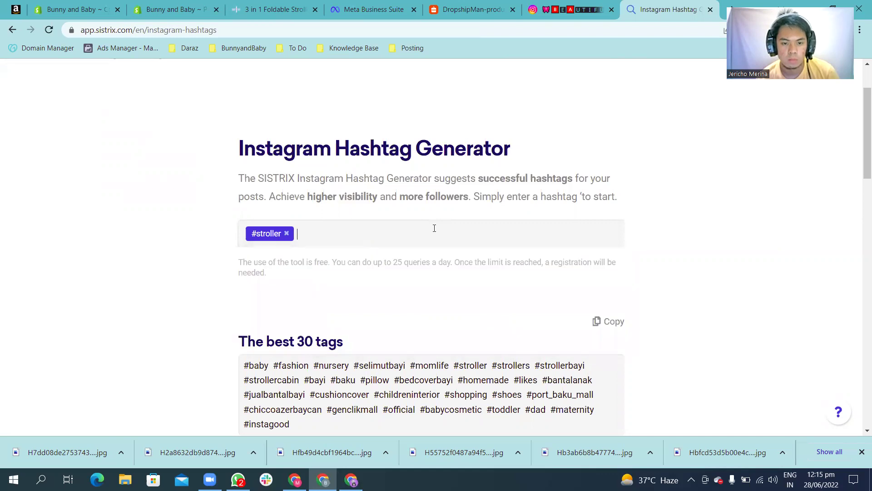
pyautogui.write('baby')
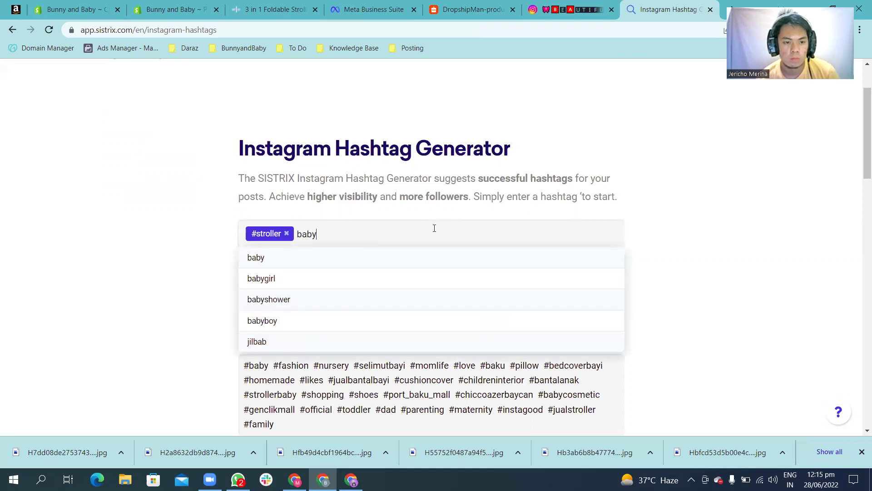
pyautogui.write('stroller')
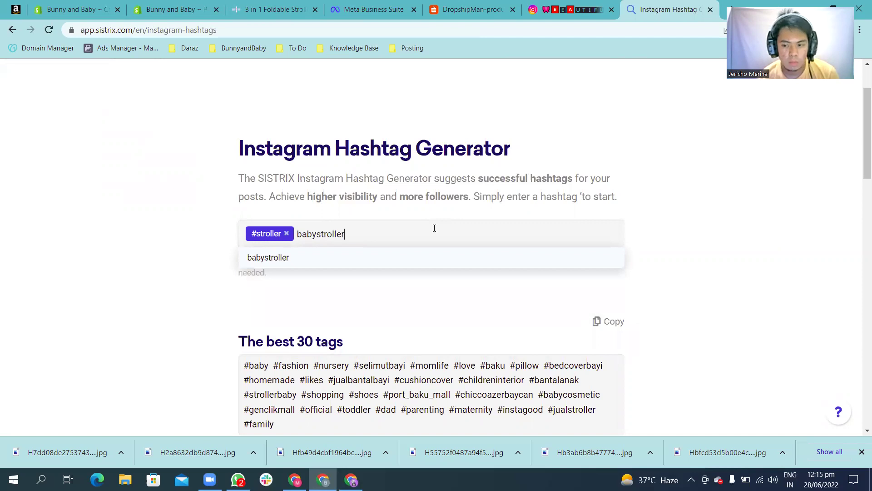
pyautogui.press('Return')
# Step: Add "strollers" as the third seed hashtag and copy the generated best 30 tags
pyautogui.write('trollers')
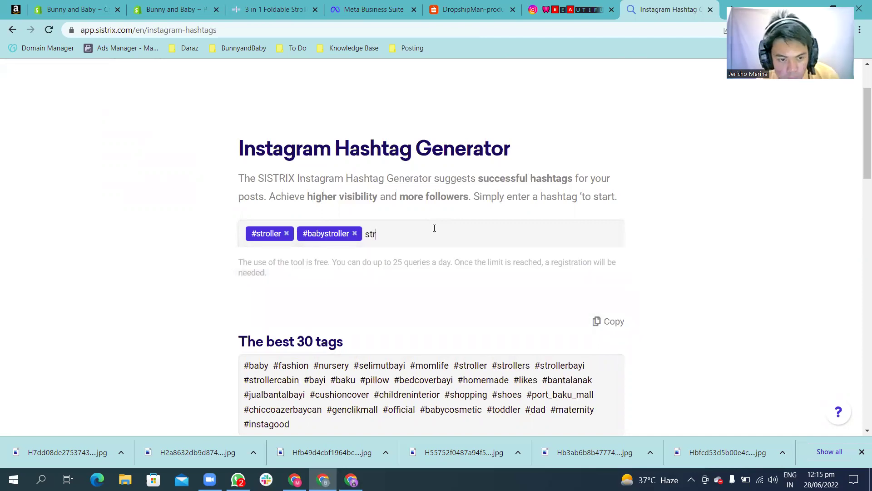
pyautogui.press('Return')
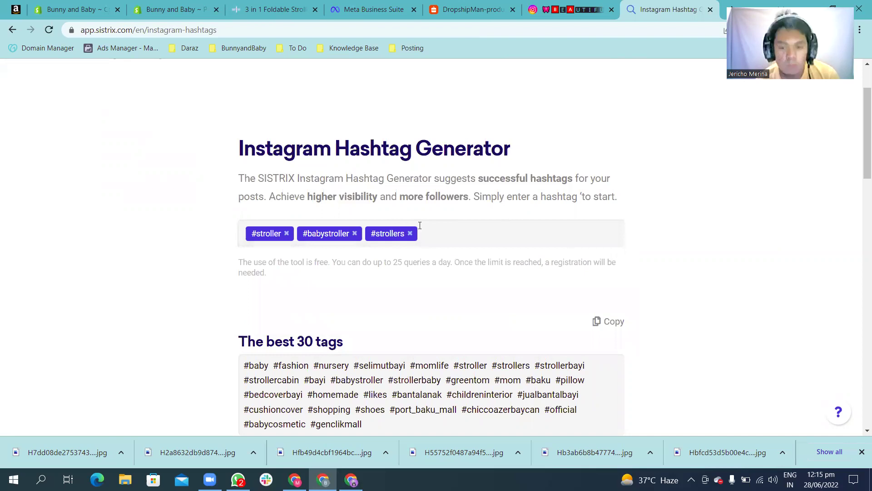
pyautogui.click(609, 322)
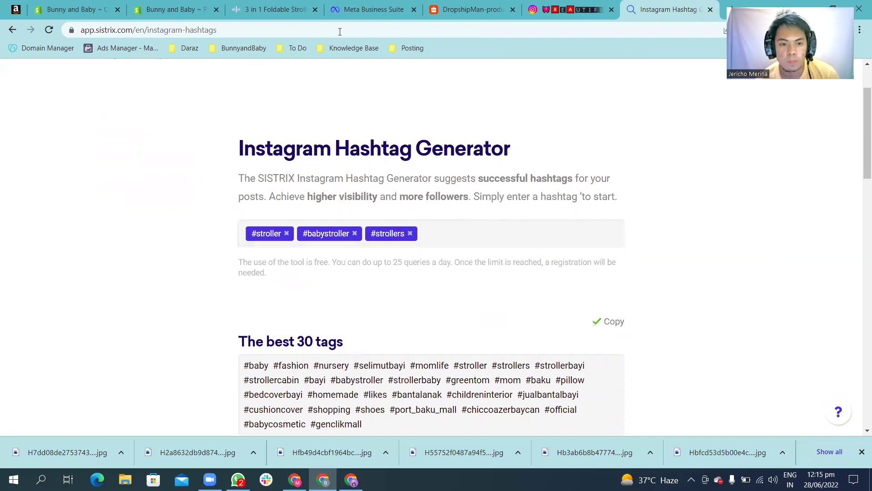
# Step: Return to the Meta Business Suite post and replace the old hashtags at the end of its text with the copied tags, checking the Instagram version
pyautogui.click(284, 8)
pyautogui.click(373, 6)
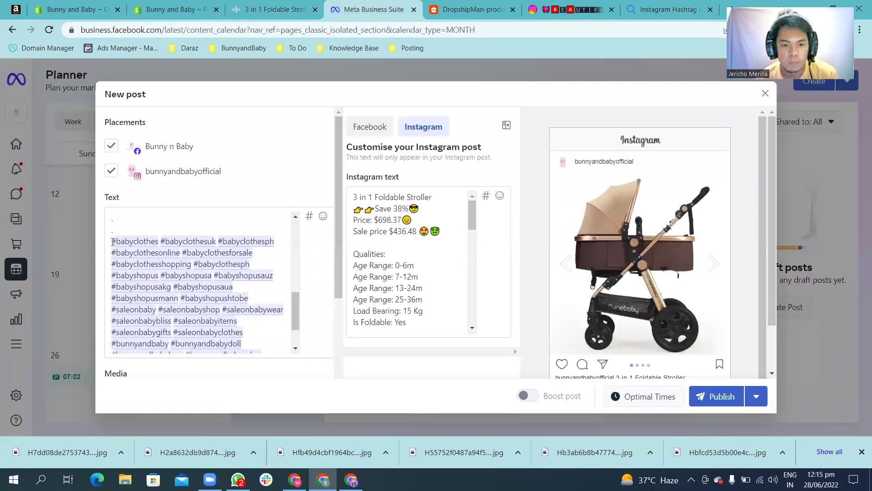
pyautogui.moveTo(113, 242); pyautogui.dragTo(272, 357)
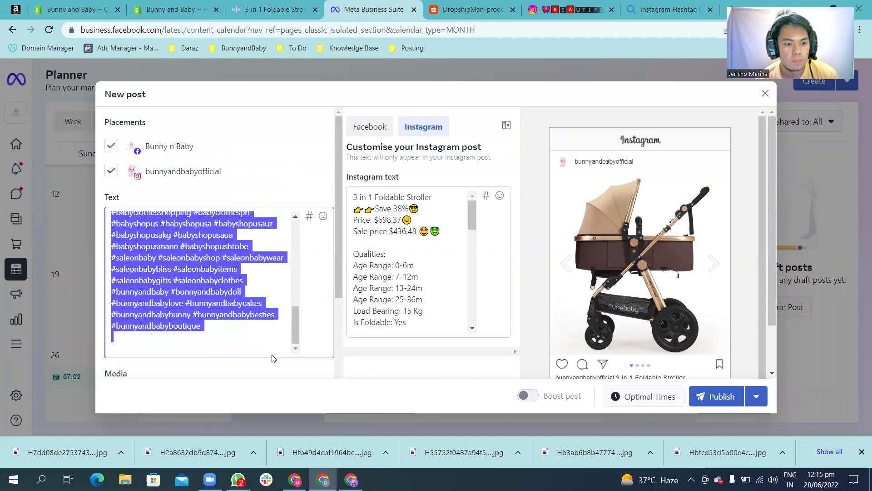
pyautogui.hotkey('ctrl', 'v')
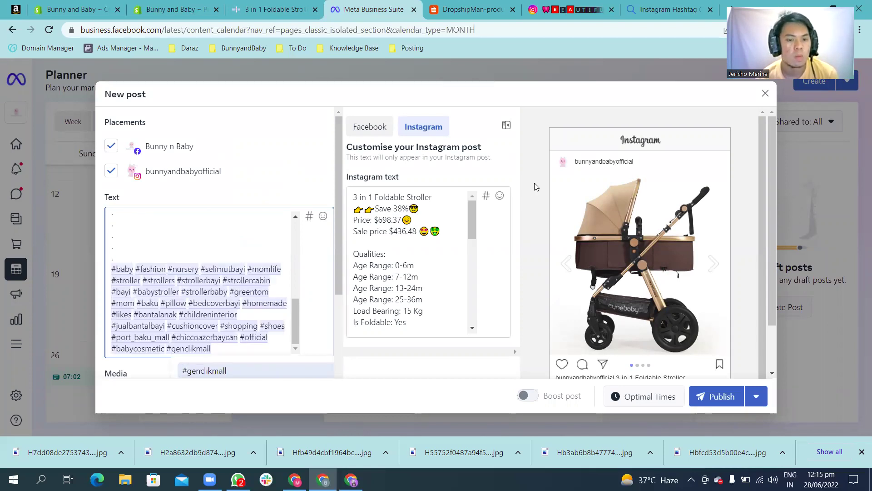
pyautogui.moveTo(297, 276); pyautogui.dragTo(291, 227)
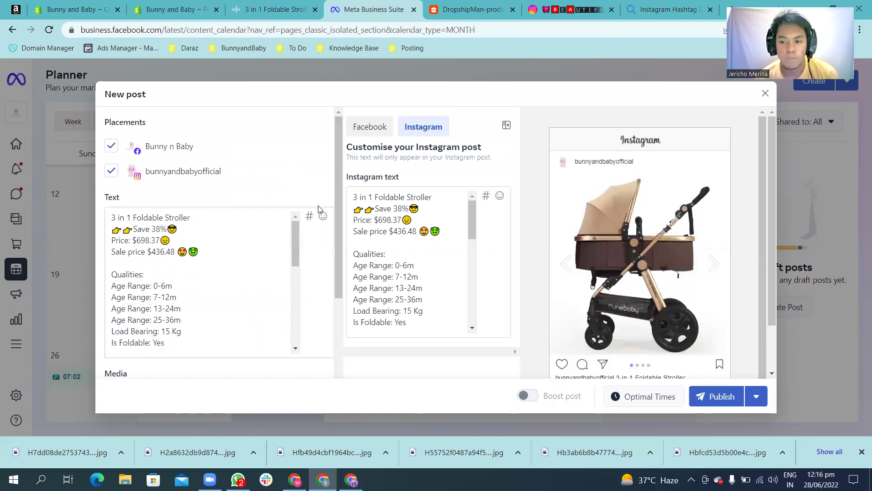
pyautogui.moveTo(473, 221); pyautogui.dragTo(472, 311)
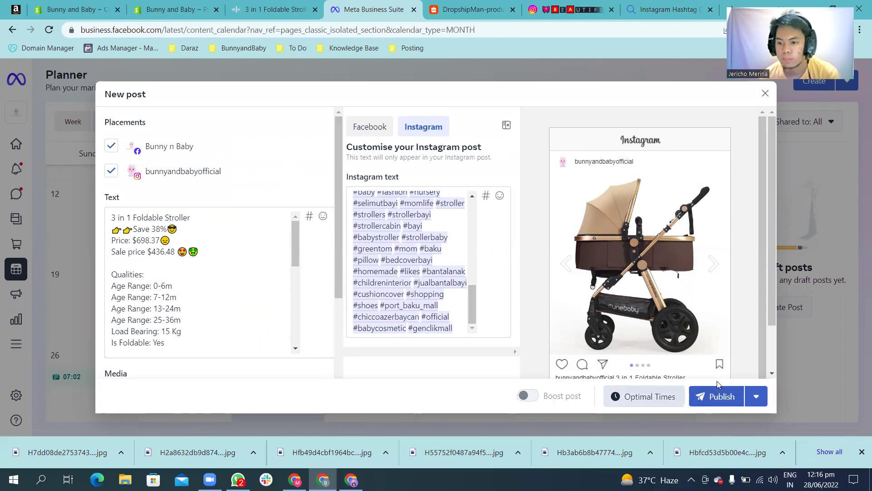
# Step: Schedule the post for 28 June 2022 at 12:37 PM on Facebook and Instagram, and dismiss the browser's downloads bar
pyautogui.click(650, 396)
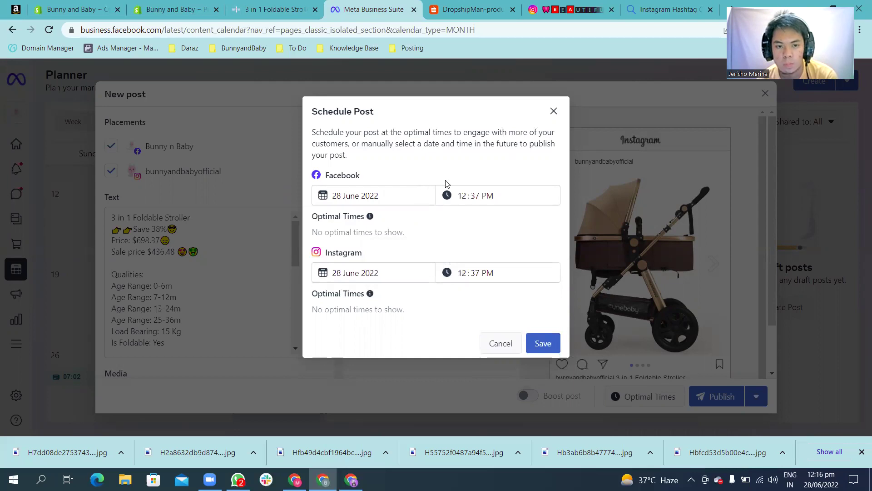
pyautogui.click(484, 191)
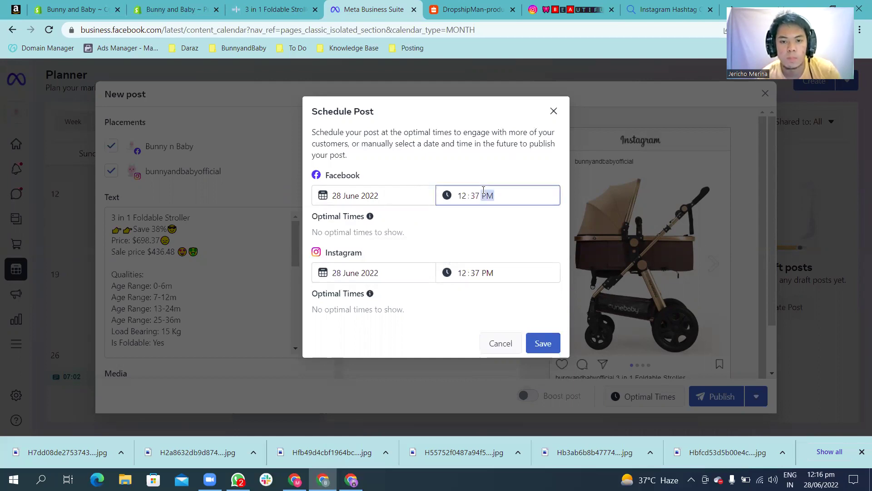
pyautogui.press('Down')
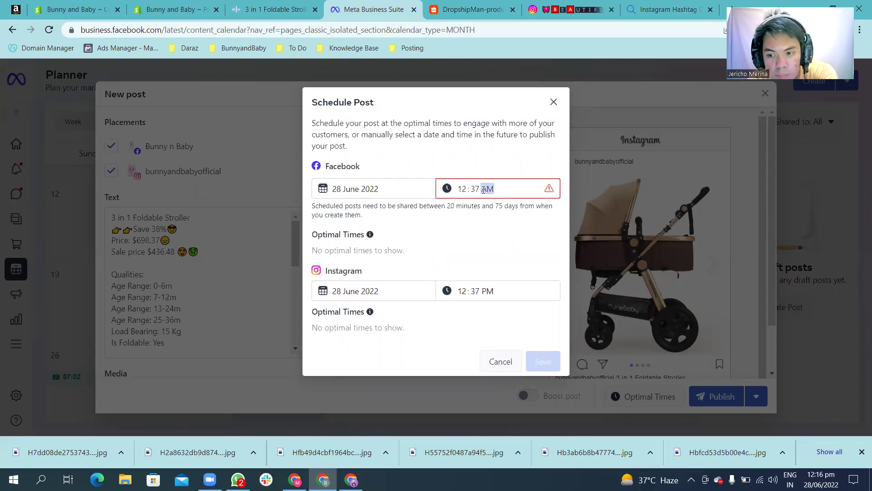
pyautogui.press('Up')
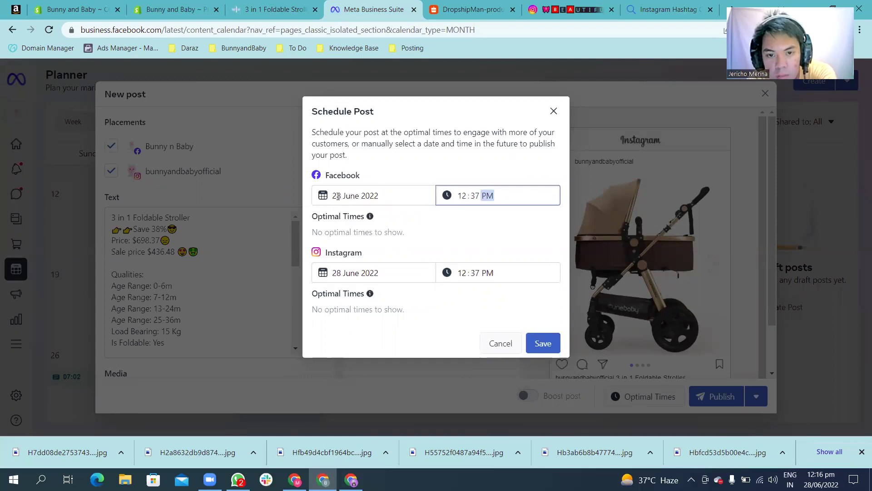
pyautogui.click(544, 340)
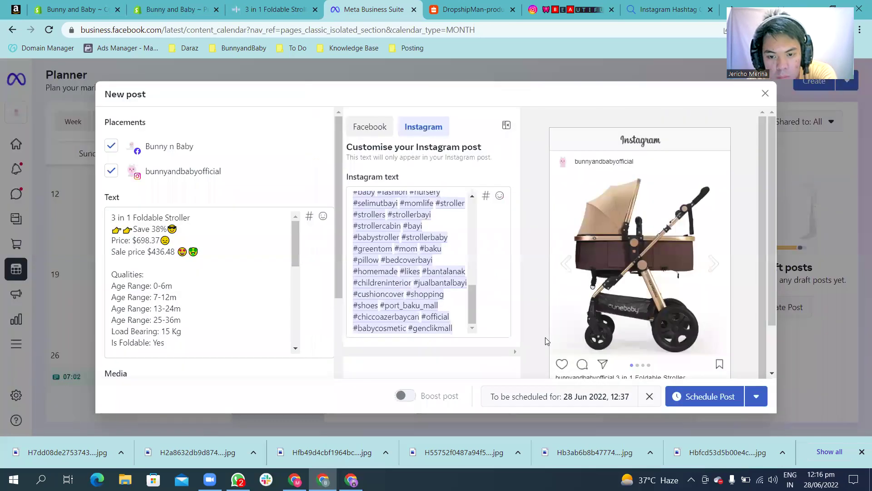
pyautogui.click(740, 396)
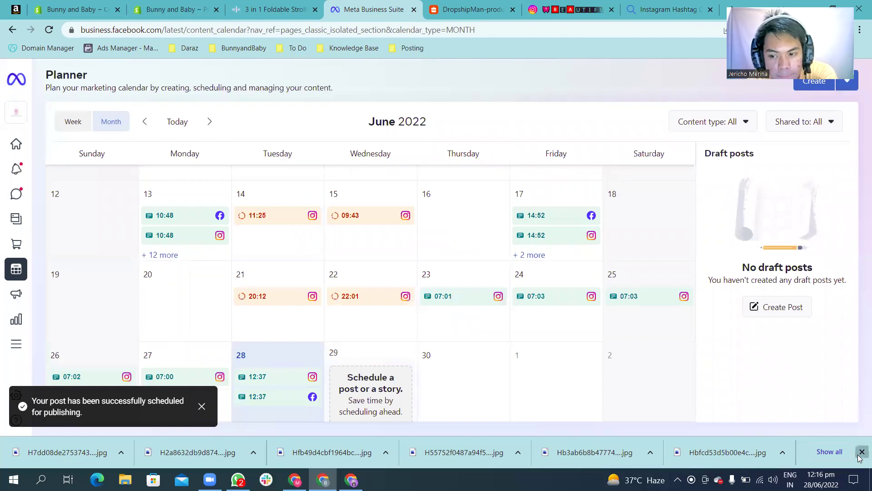
pyautogui.click(861, 452)
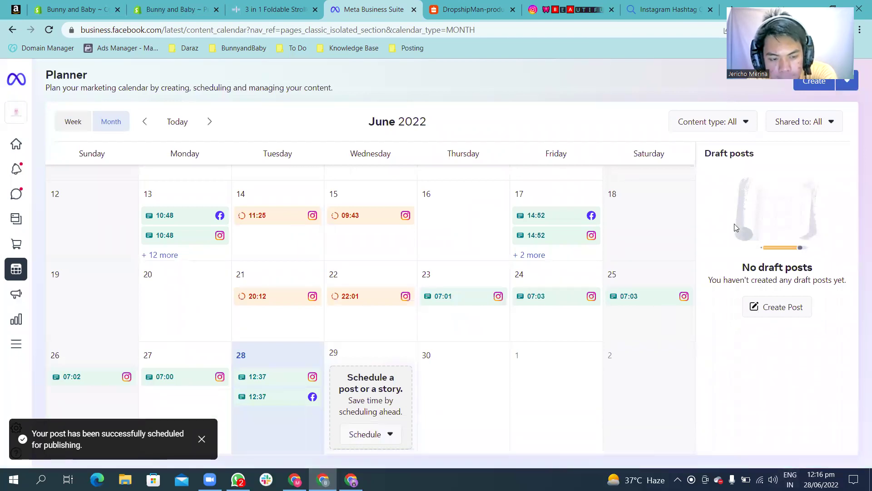